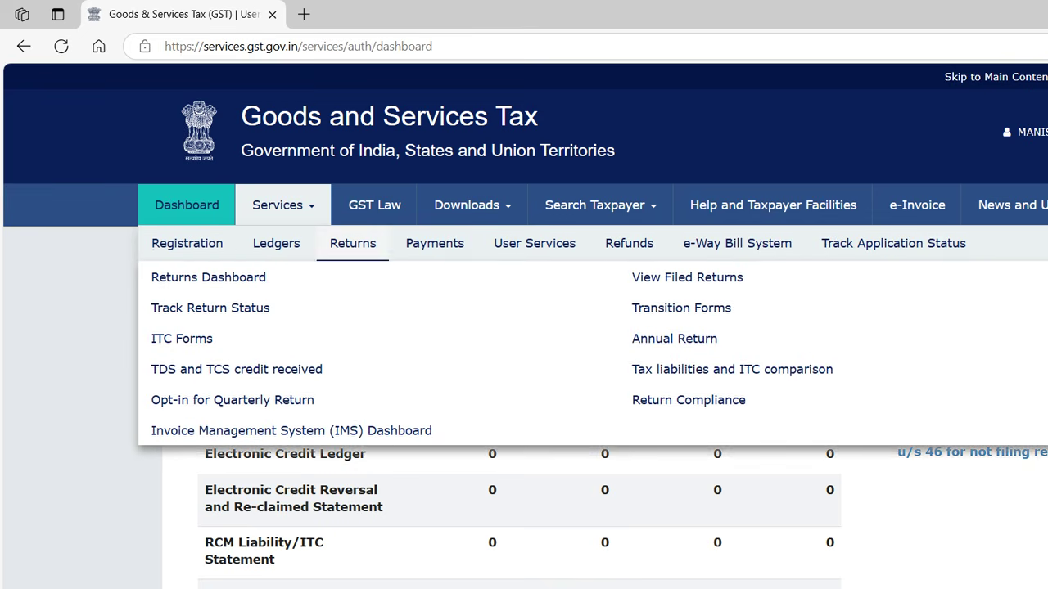
Find the annual return for financial year 2024-25 and open GSTR-4 for online preparation
{"action": "left_click", "coordinate": [676, 337]}
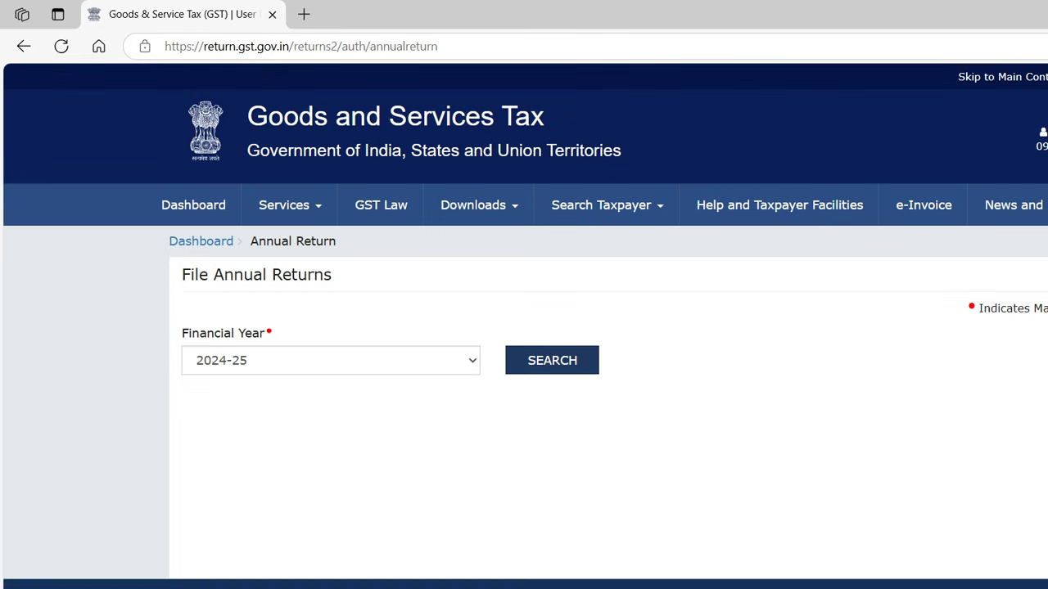
{"action": "left_click", "coordinate": [553, 361]}
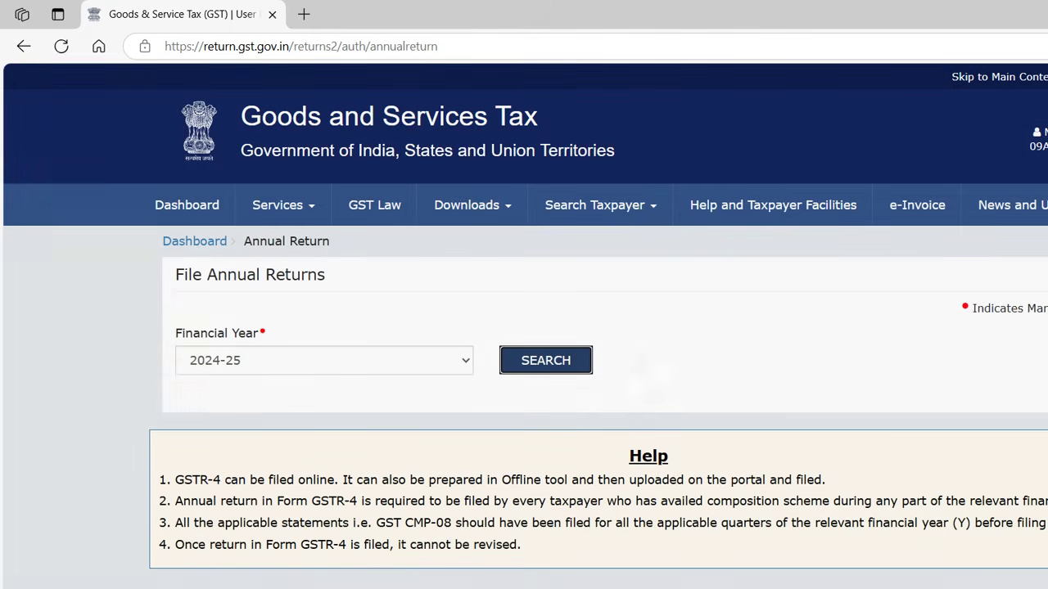
{"action": "scroll", "coordinate": [553, 360], "scroll_direction": "down", "scroll_amount": 2}
{"action": "scroll", "coordinate": [553, 360], "scroll_direction": "down", "scroll_amount": 2}
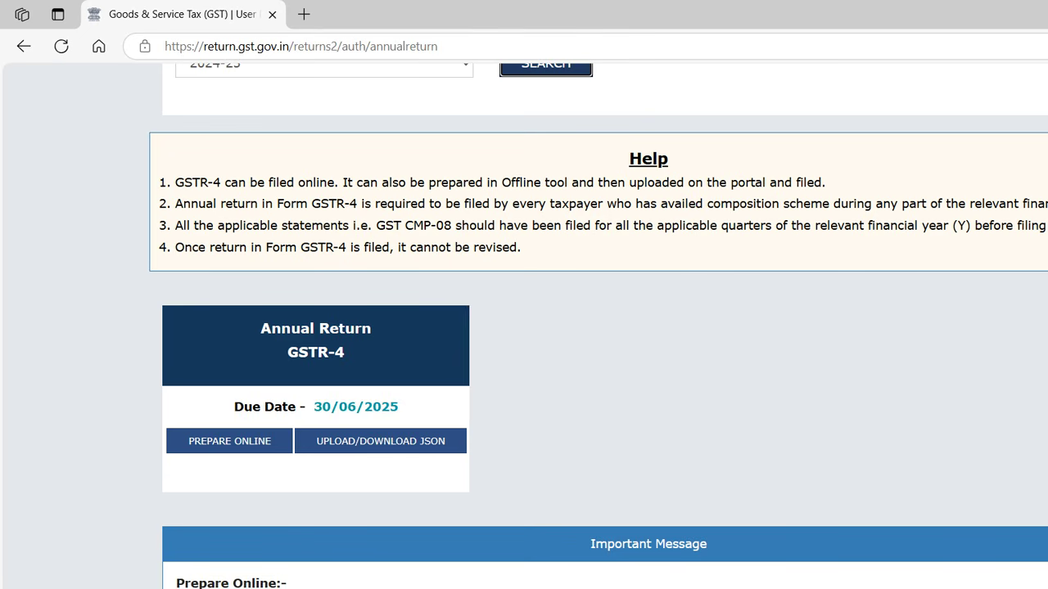
{"action": "left_click", "coordinate": [229, 441]}
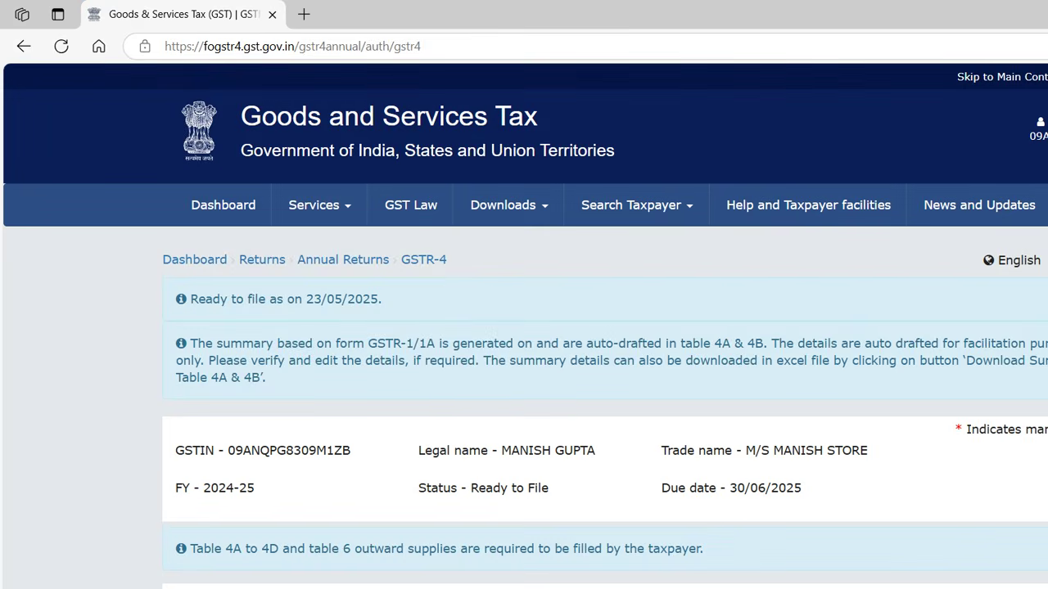
Open table 4A, inward supplies from registered suppliers other than reverse charge, and examine its processed records
{"action": "scroll", "coordinate": [524, 328], "scroll_direction": "down", "scroll_amount": 3}
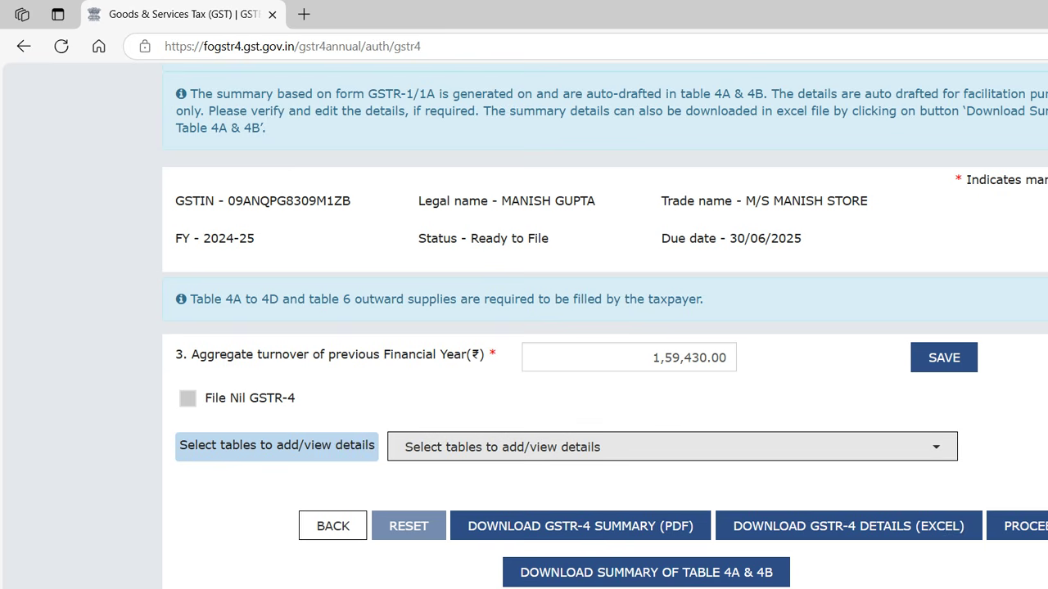
{"action": "left_click", "coordinate": [672, 447]}
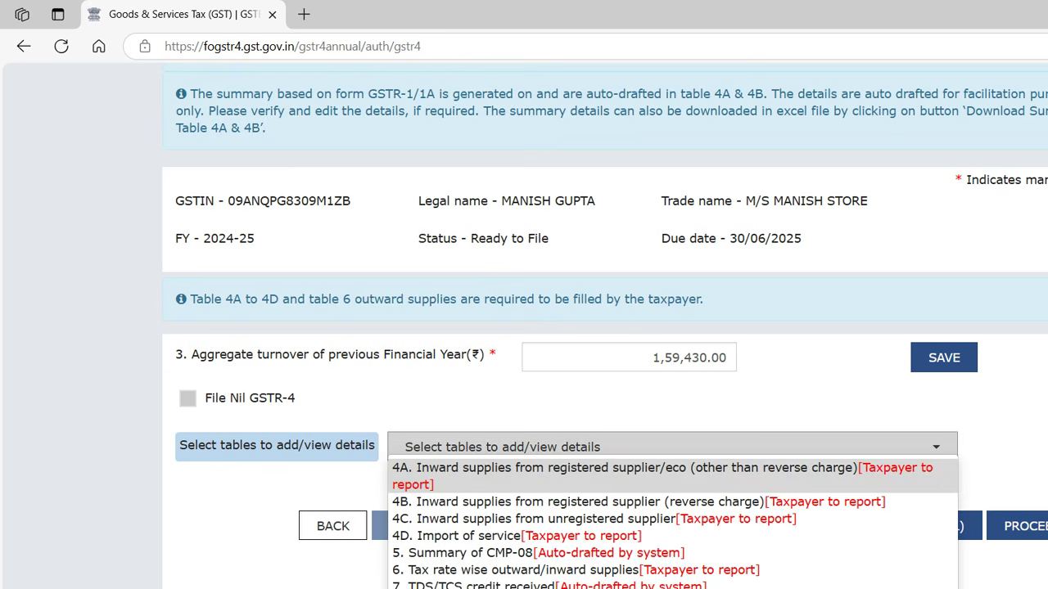
{"action": "left_click", "coordinate": [524, 476]}
{"action": "scroll", "coordinate": [524, 328], "scroll_direction": "down", "scroll_amount": 4}
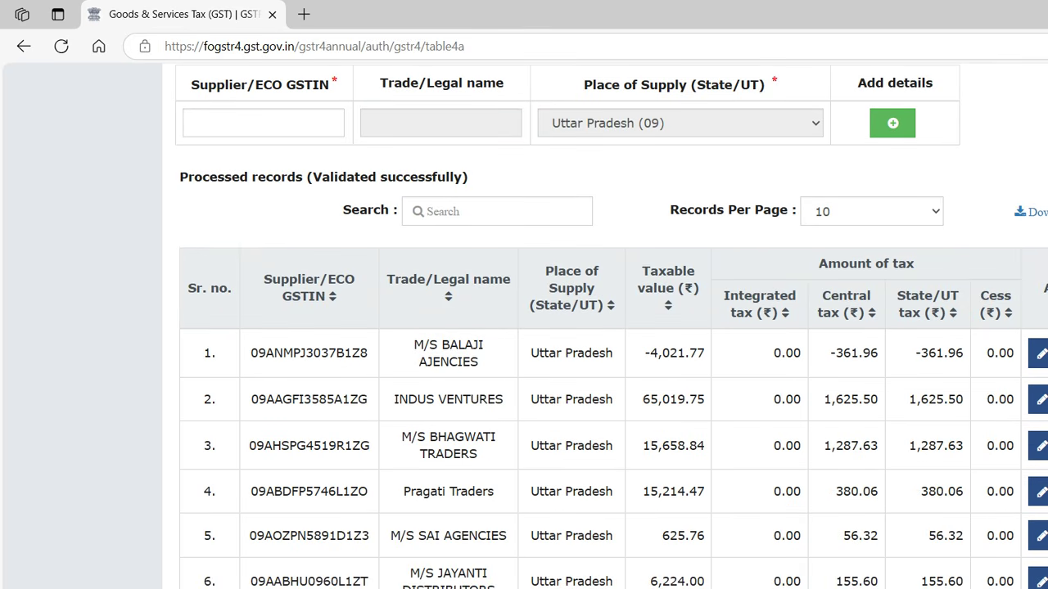
{"action": "scroll", "coordinate": [524, 328], "scroll_direction": "down", "scroll_amount": 3}
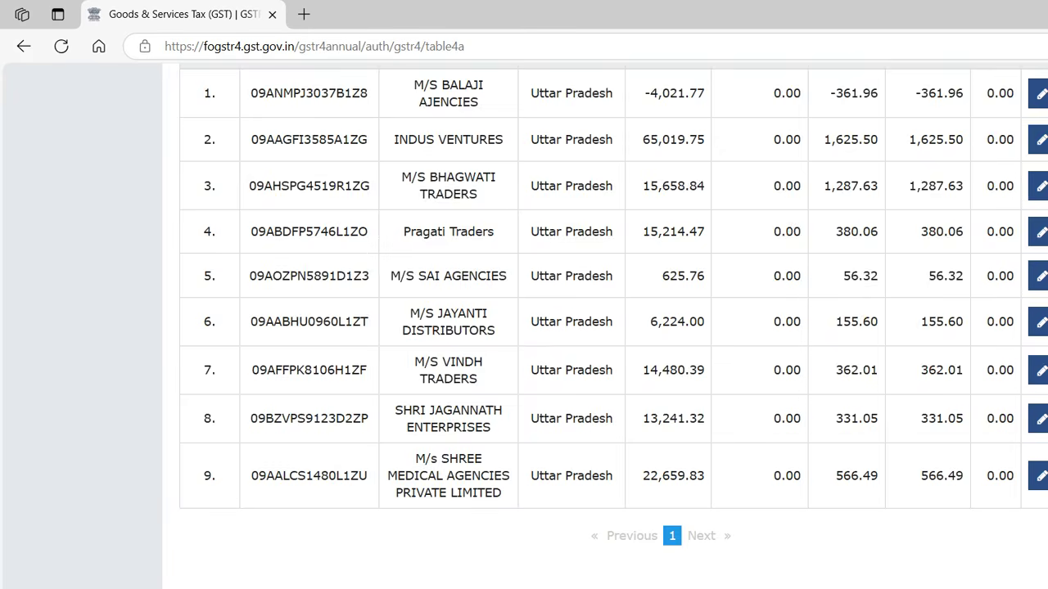
{"action": "scroll", "coordinate": [524, 328], "scroll_direction": "up", "scroll_amount": 5}
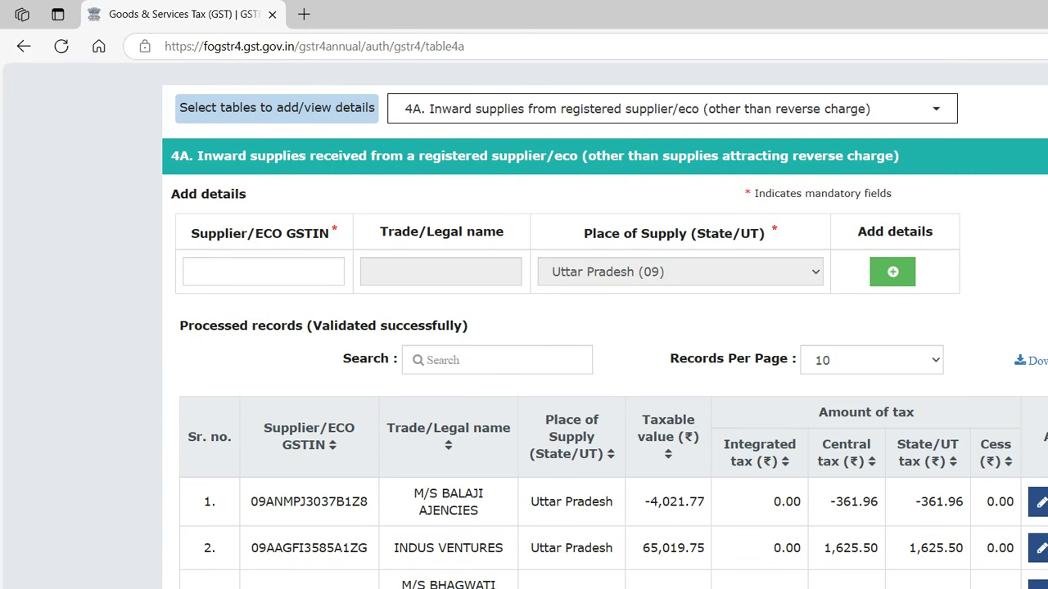
{"action": "scroll", "coordinate": [524, 327], "scroll_direction": "down", "scroll_amount": 4}
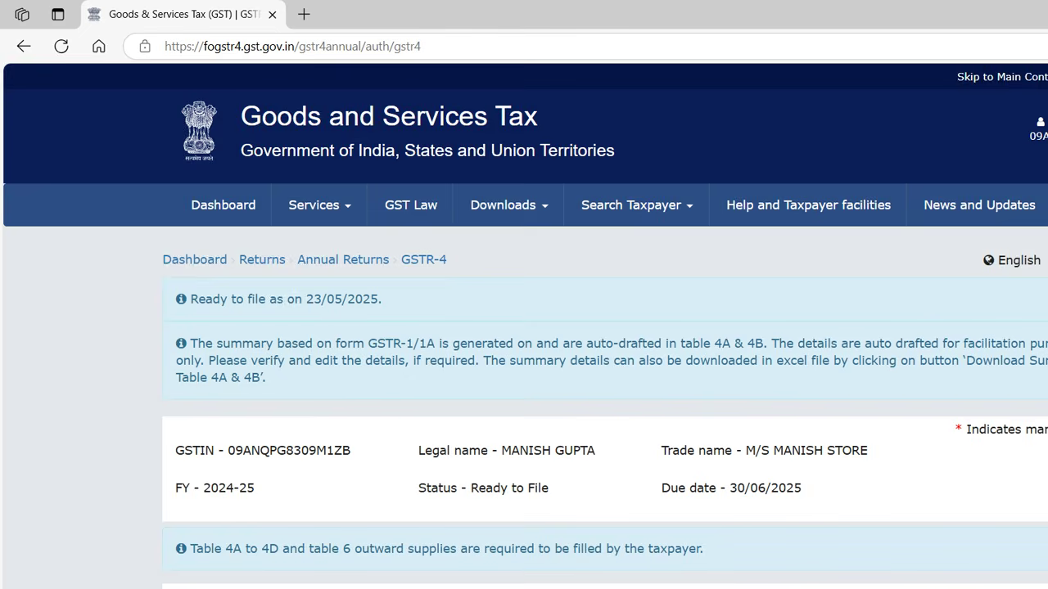
Reopen table 4A, check each supplier's taxable value and tax amounts, and return to the GSTR-4 page
{"action": "scroll", "coordinate": [524, 327], "scroll_direction": "down", "scroll_amount": 2}
{"action": "left_click", "coordinate": [672, 453]}
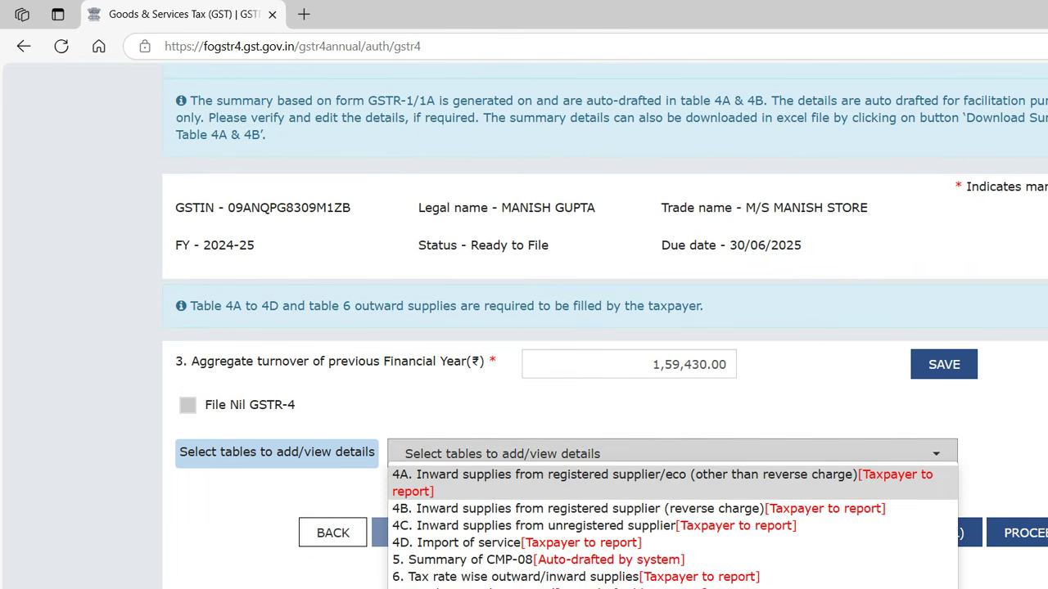
{"action": "left_click", "coordinate": [623, 474]}
{"action": "scroll", "coordinate": [524, 328], "scroll_direction": "down", "scroll_amount": 3}
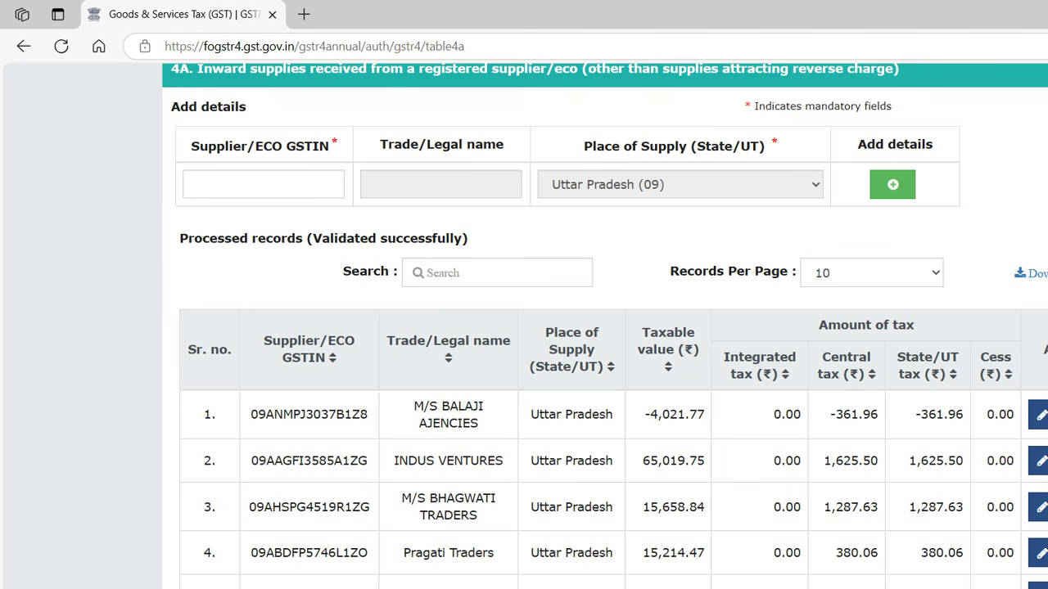
{"action": "scroll", "coordinate": [524, 328], "scroll_direction": "down", "scroll_amount": 3}
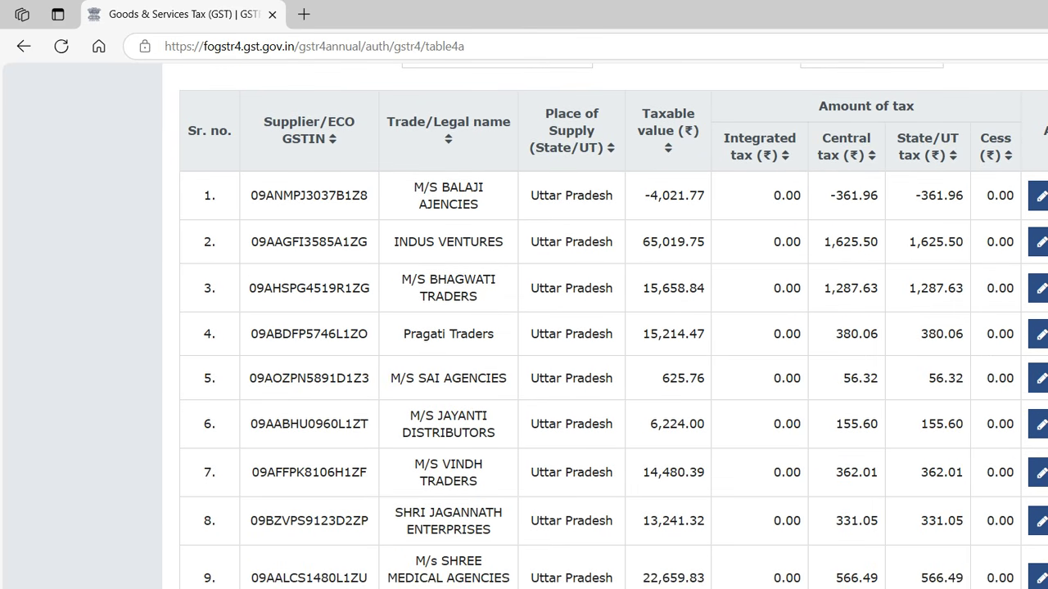
{"action": "scroll", "coordinate": [524, 327], "scroll_direction": "down", "scroll_amount": 2}
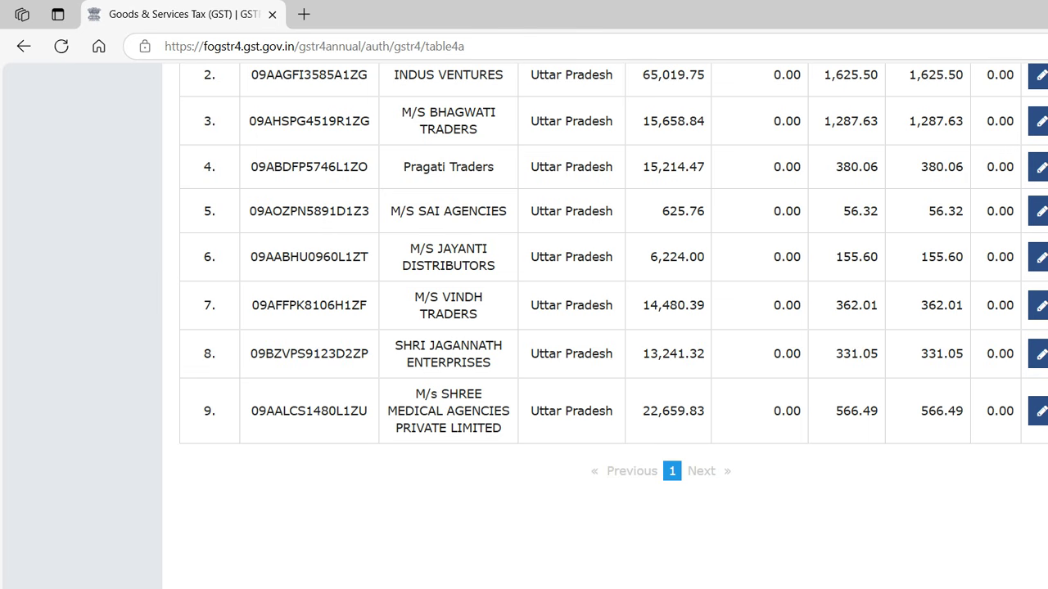
{"action": "key", "text": "alt+Left"}
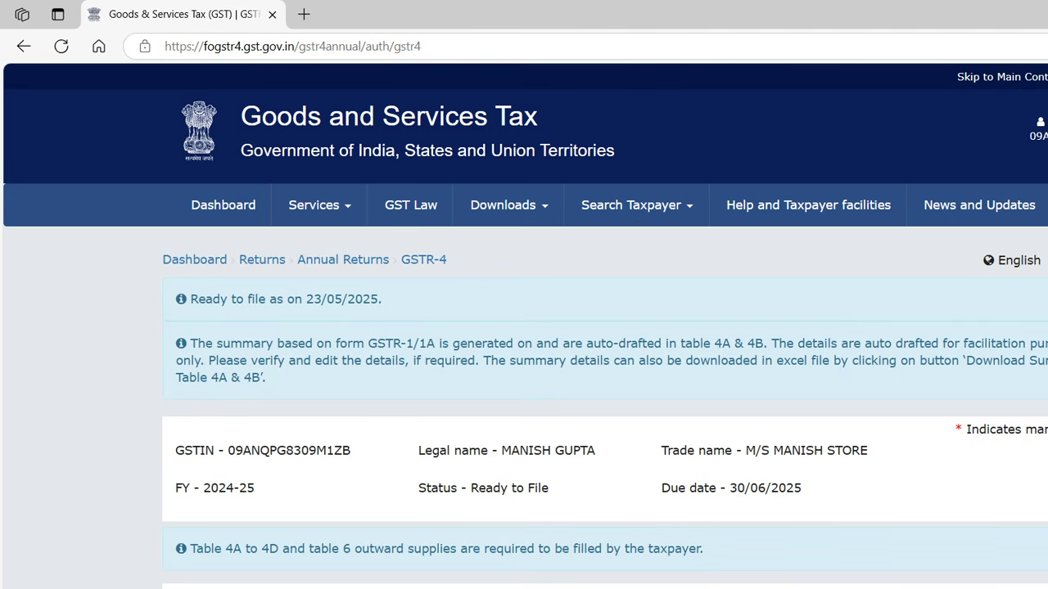
Go back to the dashboard, start filing returns and search for financial year 2024-25, Quarter 4 (Jan - Mar)
{"action": "left_click", "coordinate": [319, 205]}
{"action": "mouse_move", "coordinate": [405, 247]}
{"action": "left_click", "coordinate": [222, 205]}
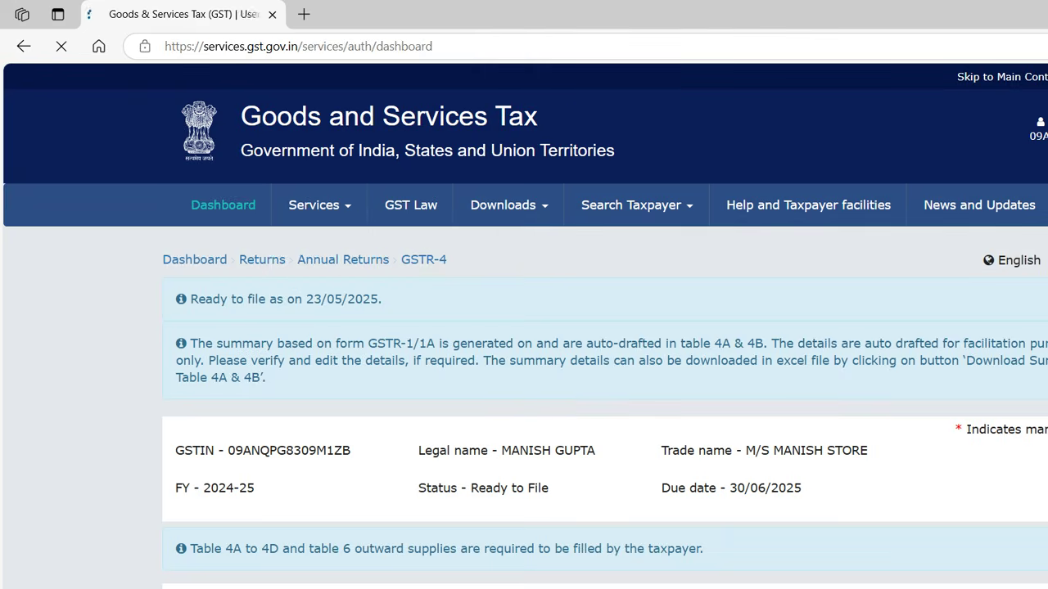
{"action": "scroll", "coordinate": [524, 325], "scroll_direction": "down", "scroll_amount": 7}
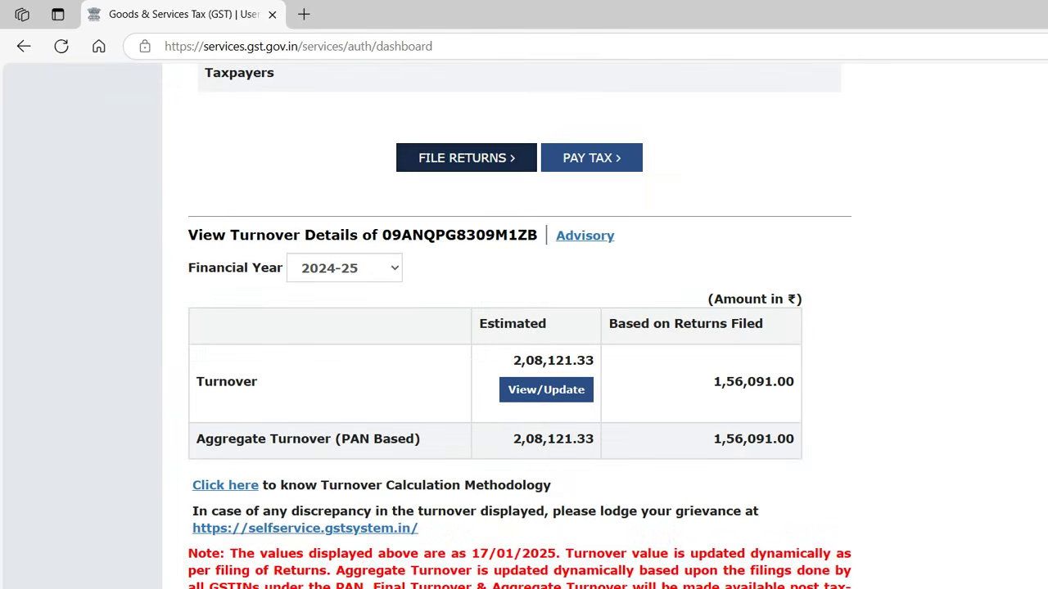
{"action": "left_click", "coordinate": [467, 157]}
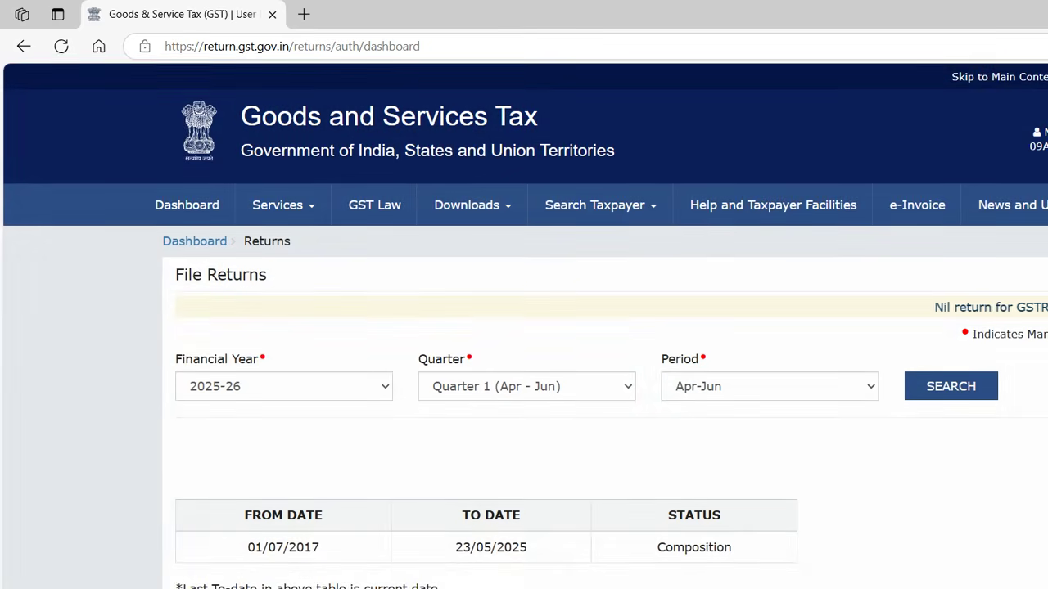
{"action": "left_click", "coordinate": [283, 387]}
{"action": "left_click", "coordinate": [216, 438]}
{"action": "left_click", "coordinate": [950, 386]}
{"action": "scroll", "coordinate": [706, 409], "scroll_direction": "down", "scroll_amount": 2}
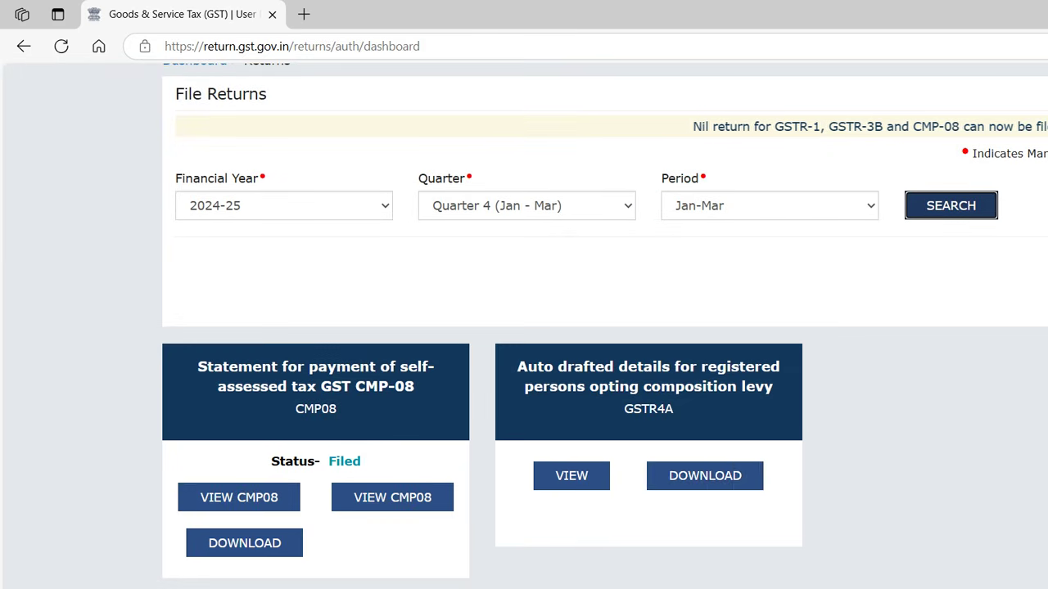
Generate the GSTR4A Excel file for 2024-25 covering the quarters Apr-Jun to Jan-Mar
{"action": "left_click", "coordinate": [706, 475]}
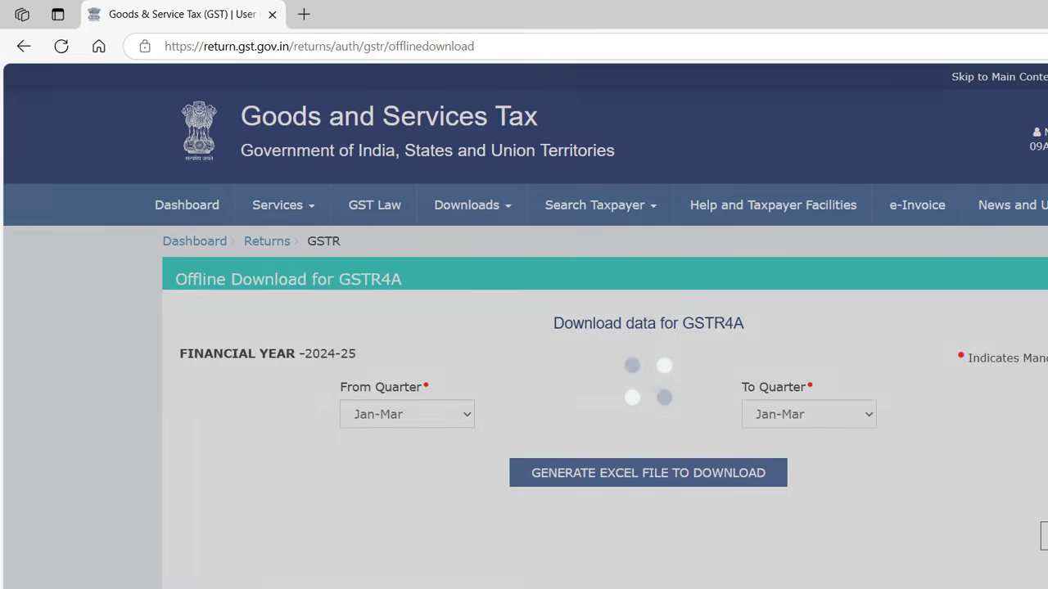
{"action": "left_click", "coordinate": [407, 414]}
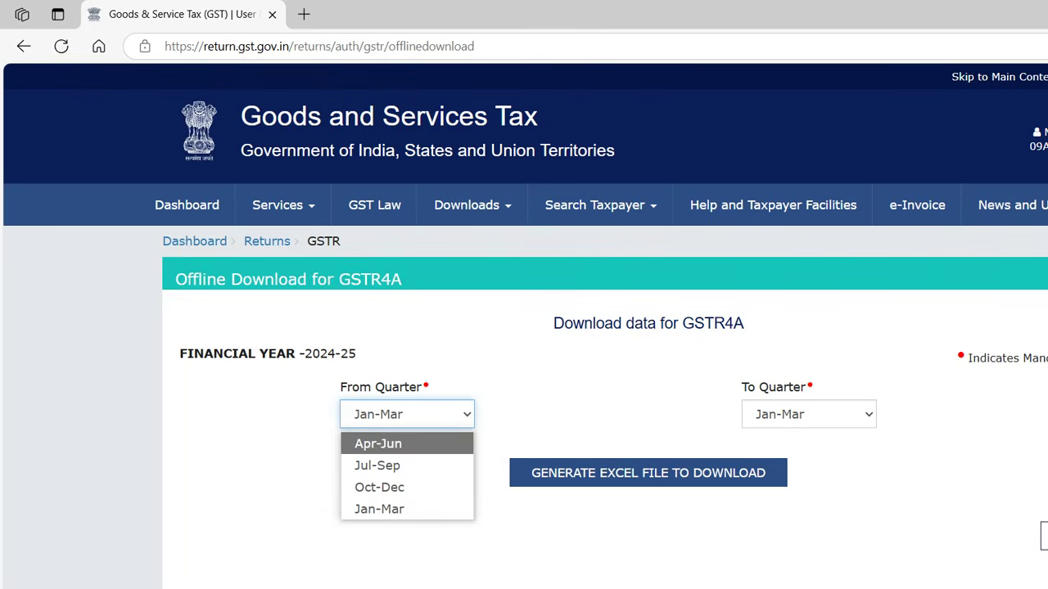
{"action": "left_click", "coordinate": [379, 443]}
{"action": "left_click", "coordinate": [647, 472]}
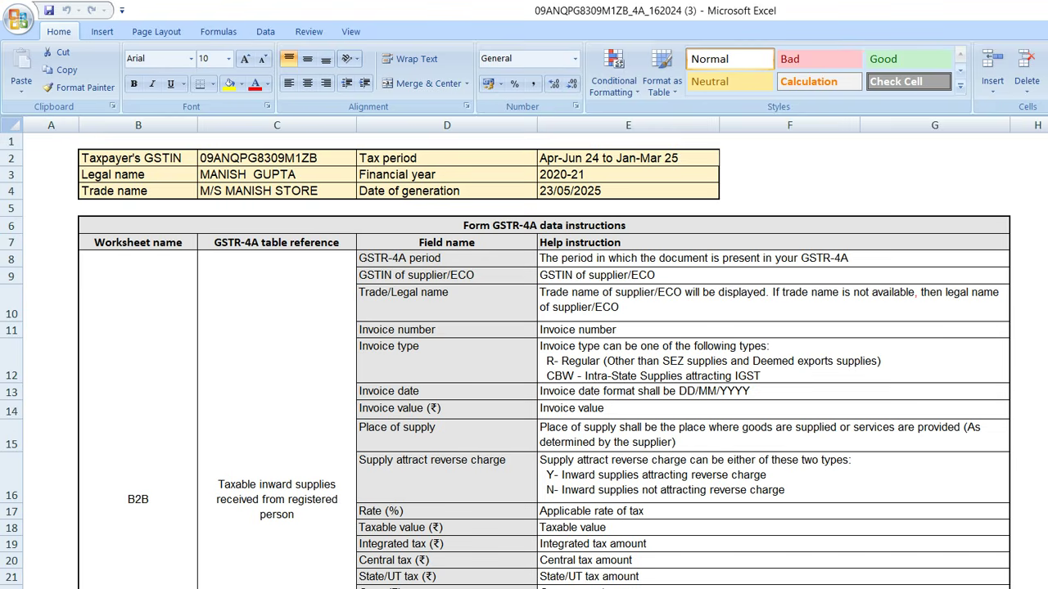
Review the supplier invoices and the credit/debit notes in the downloaded GSTR-4A workbook
{"action": "key", "text": "ctrl+Page_Down"}
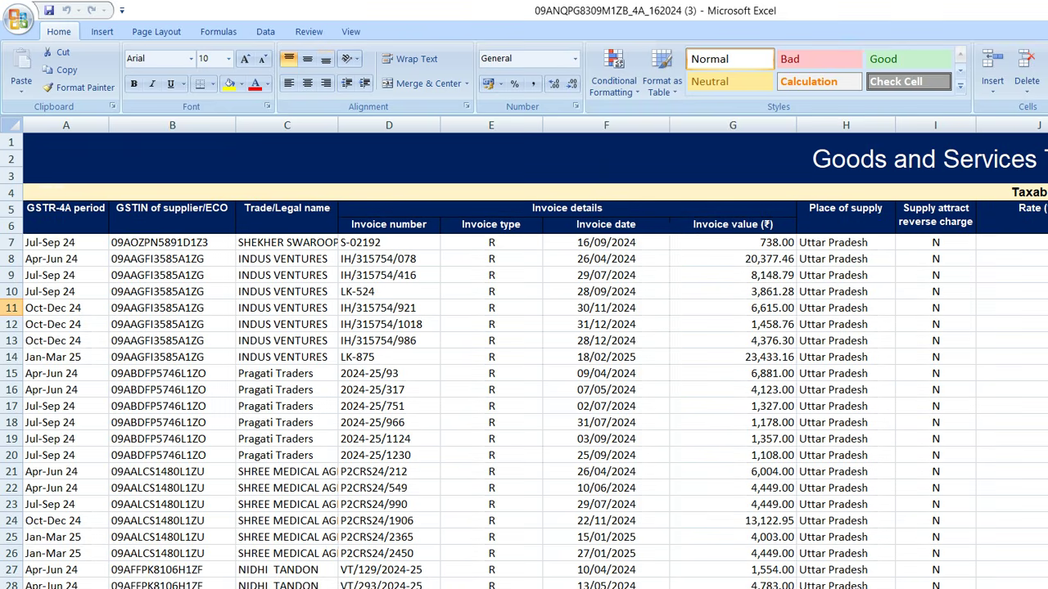
{"action": "scroll", "coordinate": [524, 360], "scroll_direction": "down", "scroll_amount": 11}
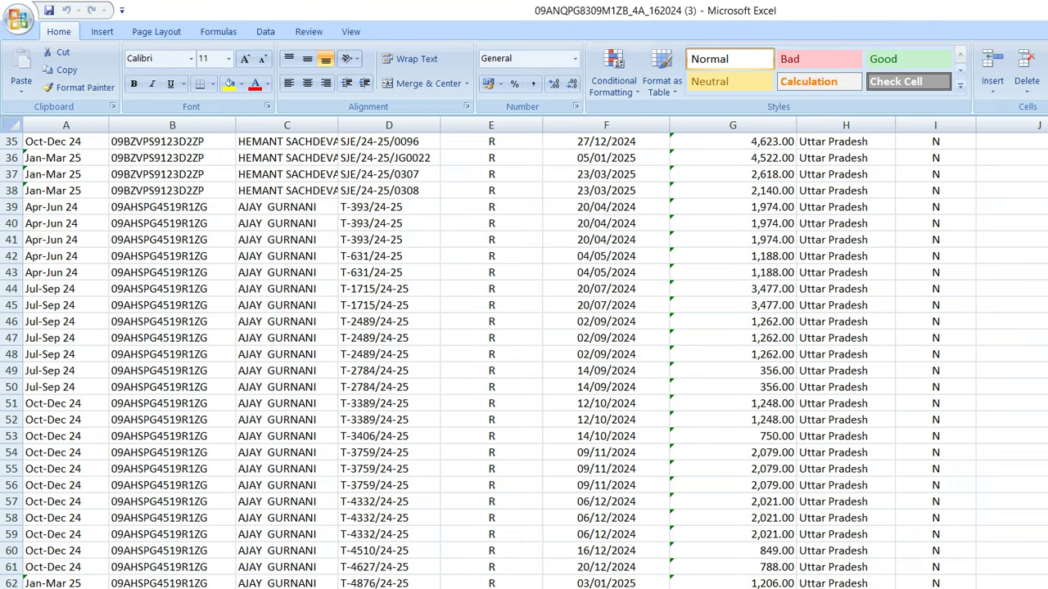
{"action": "scroll", "coordinate": [524, 360], "scroll_direction": "up", "scroll_amount": 12}
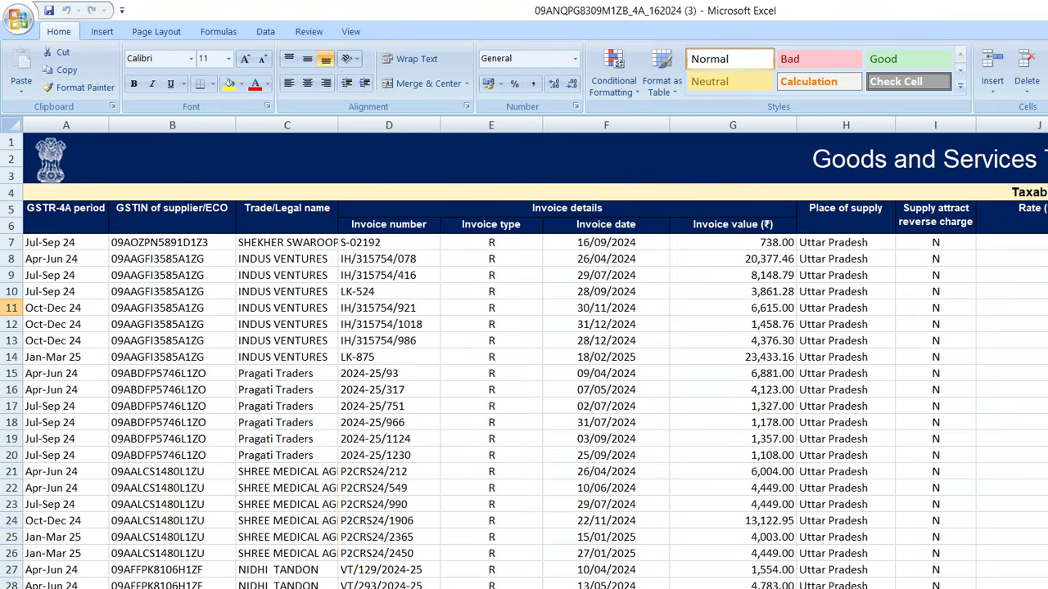
{"action": "key", "text": "ctrl+Page_Down"}
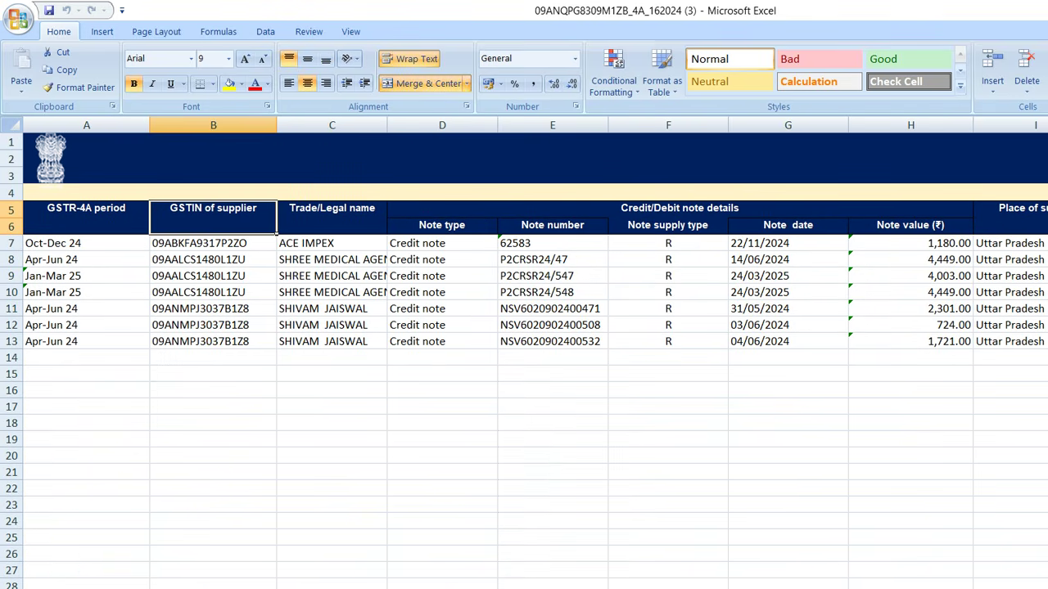
{"action": "scroll", "coordinate": [524, 360], "scroll_direction": "down", "scroll_amount": 1}
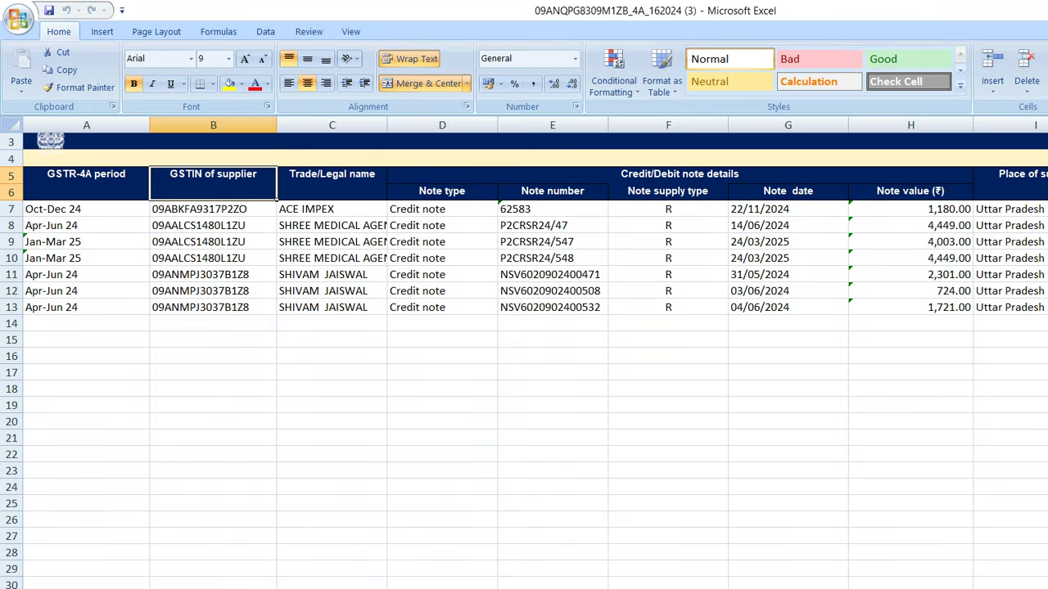
{"action": "key", "text": "ctrl+Page_Up"}
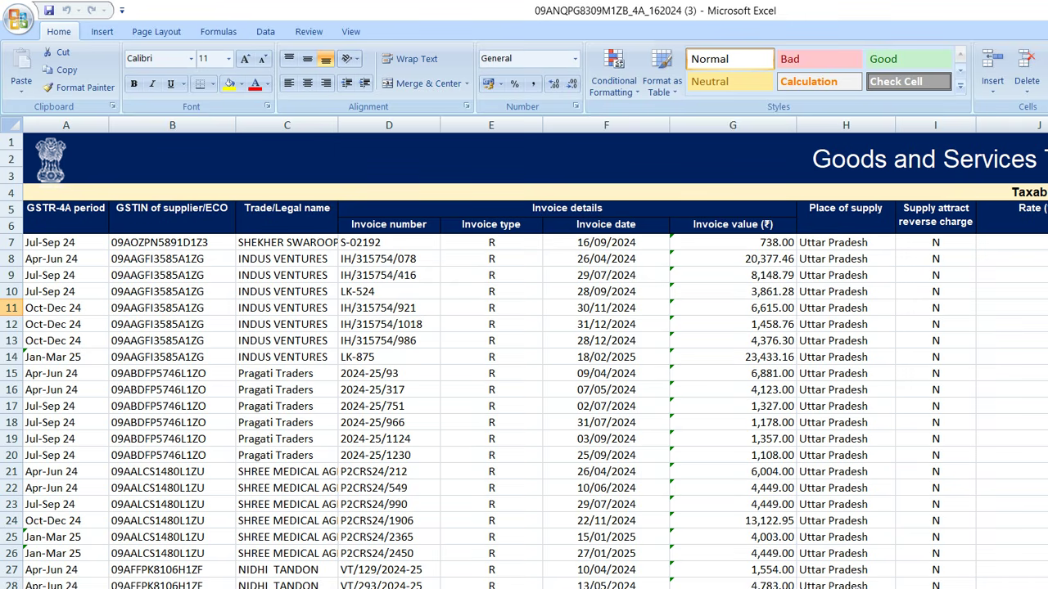
Switch back to the GST portal in the browser and open the 2024-25 annual return GSTR-4 for online preparation again
{"action": "key", "text": "alt+Tab"}
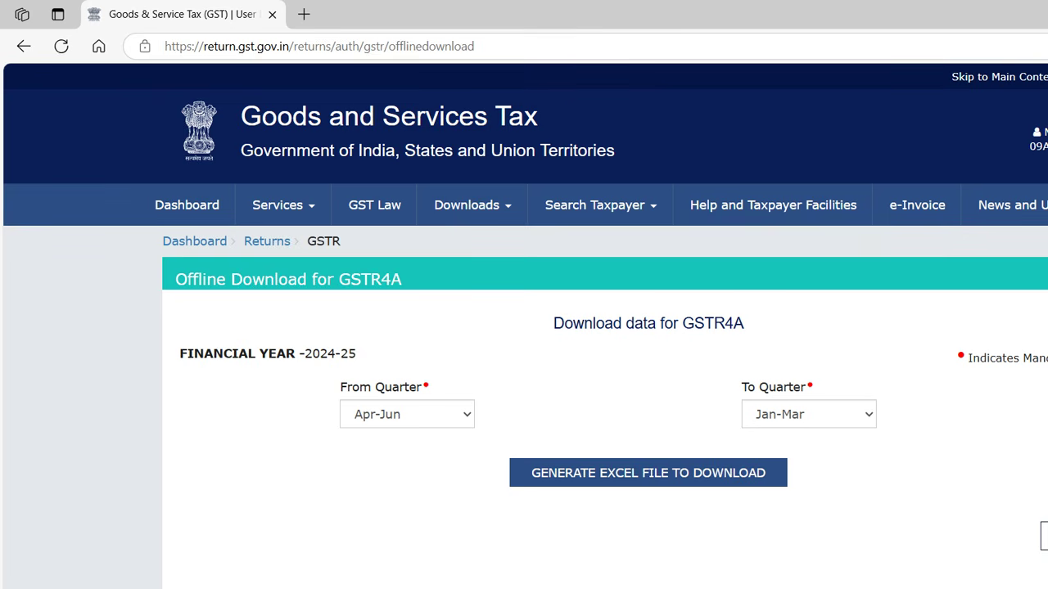
{"action": "left_click", "coordinate": [283, 206]}
{"action": "mouse_move", "coordinate": [353, 244]}
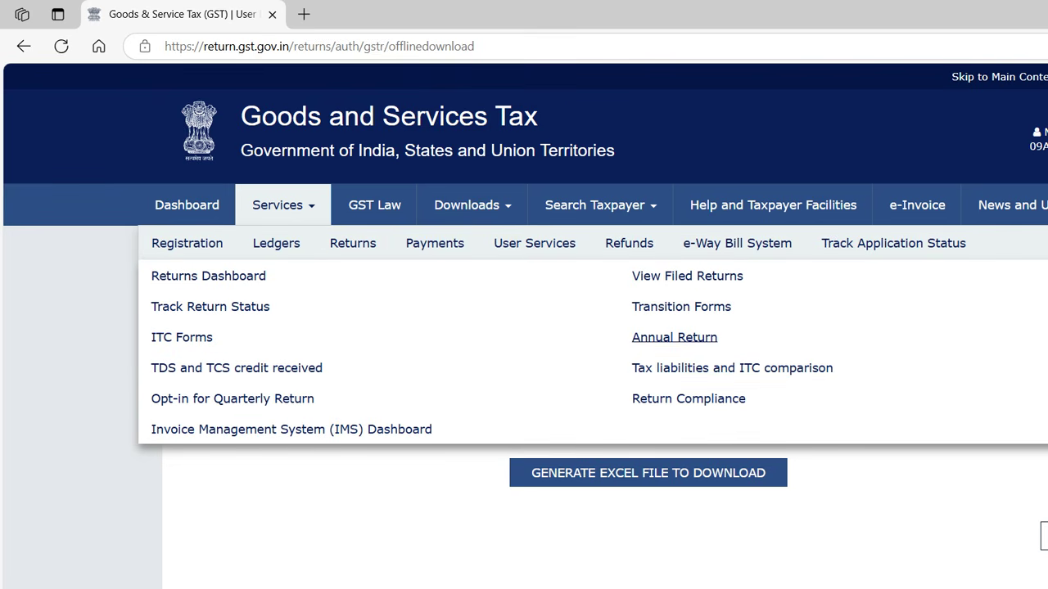
{"action": "left_click", "coordinate": [674, 337]}
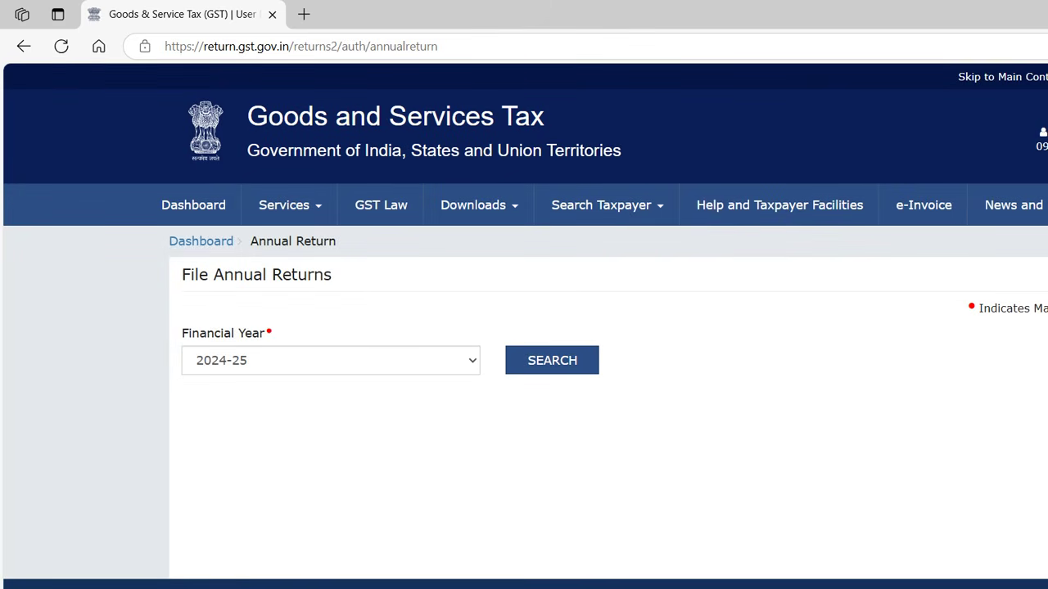
{"action": "left_click", "coordinate": [552, 361]}
{"action": "scroll", "coordinate": [552, 360], "scroll_direction": "down", "scroll_amount": 1}
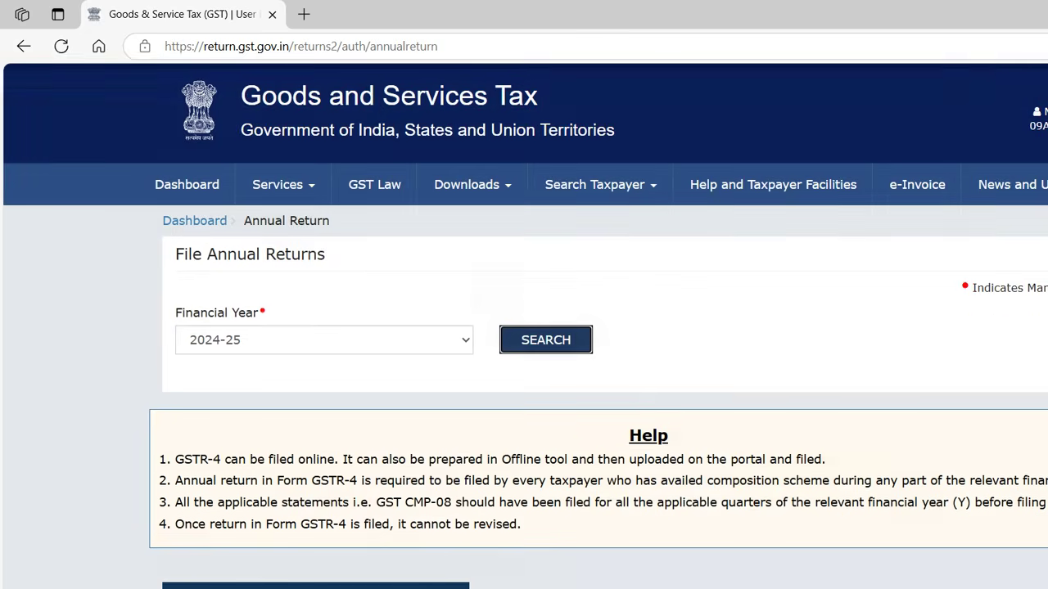
{"action": "scroll", "coordinate": [524, 328], "scroll_direction": "down", "scroll_amount": 5}
{"action": "left_click", "coordinate": [229, 317]}
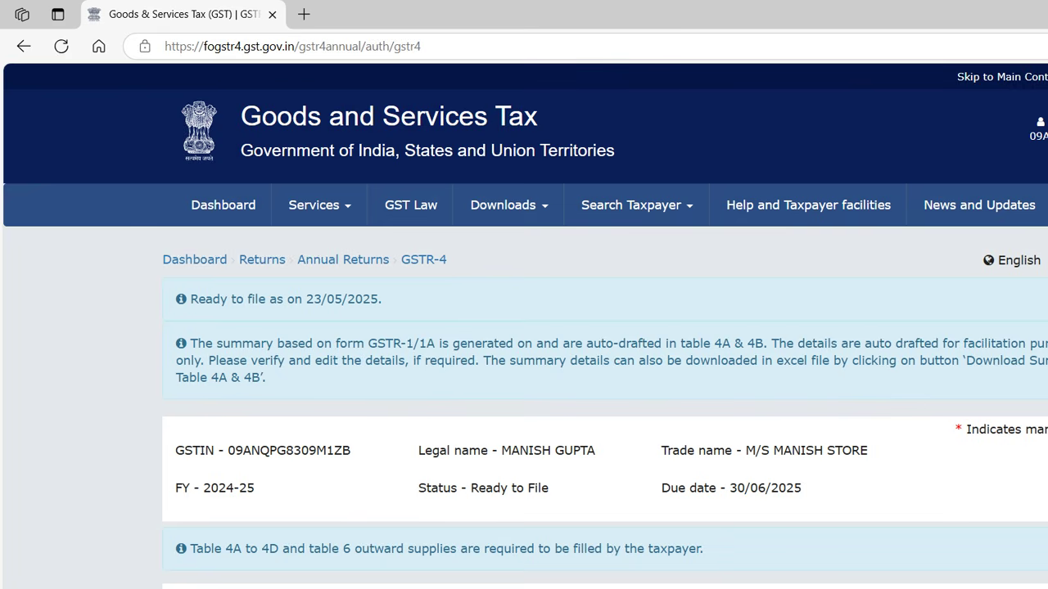
{"action": "scroll", "coordinate": [524, 328], "scroll_direction": "down", "scroll_amount": 3}
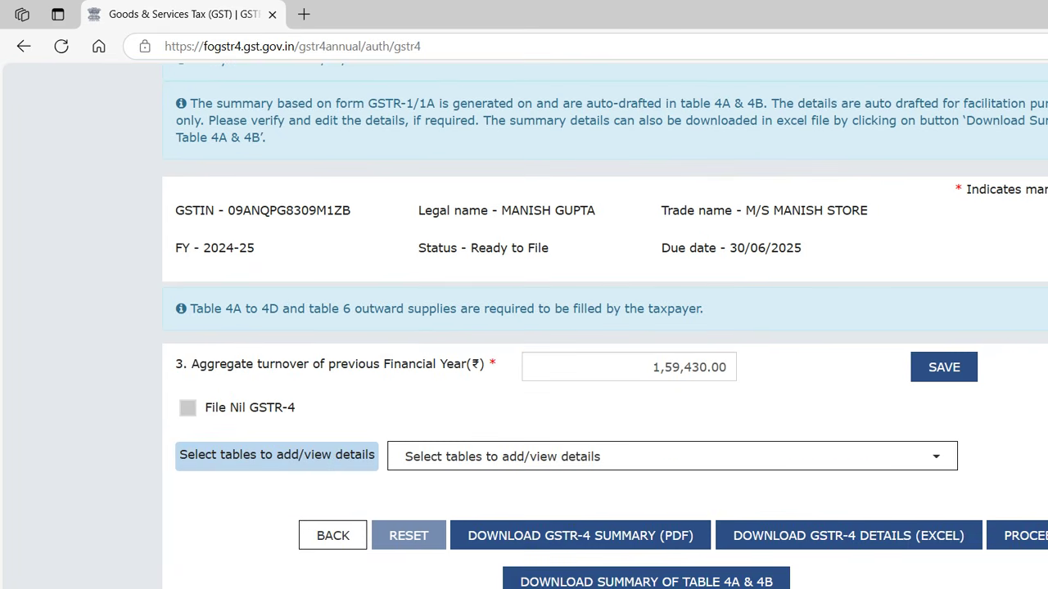
{"action": "left_click", "coordinate": [672, 456]}
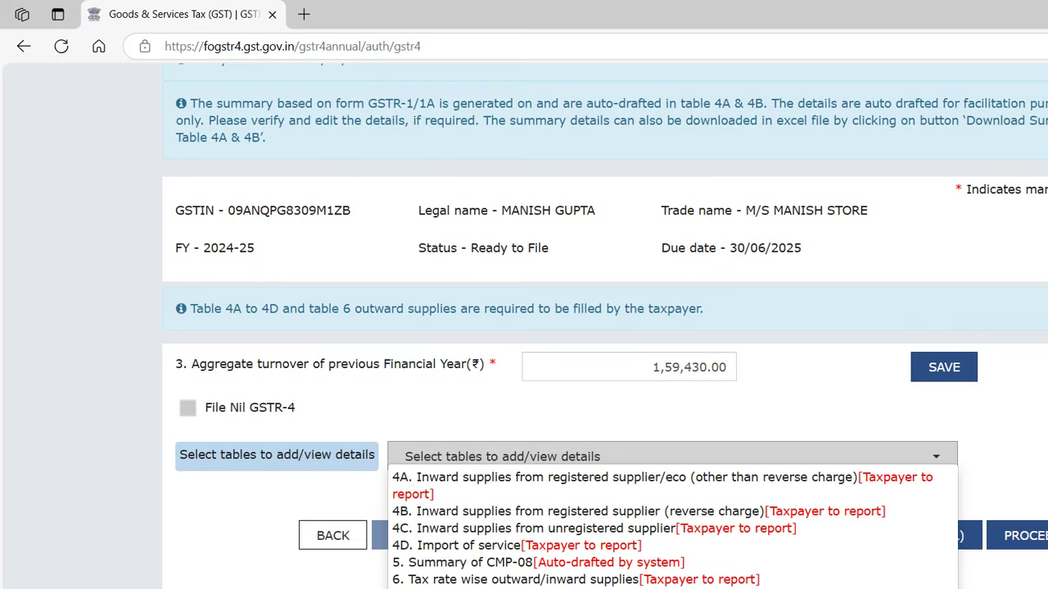
{"action": "left_click", "coordinate": [818, 414]}
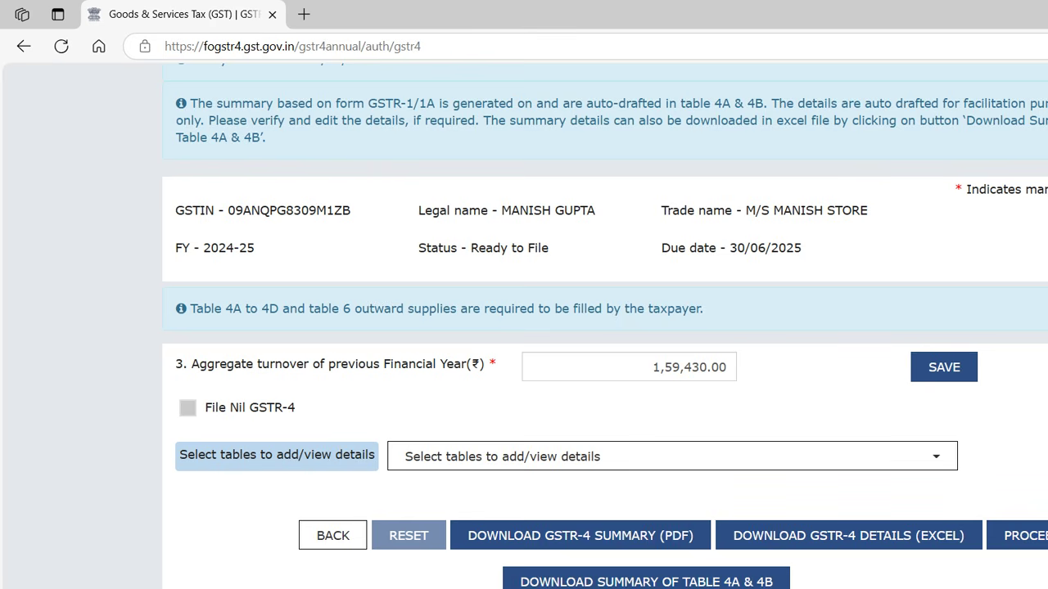
Go back to the annual returns page and search for financial year 2023-24
{"action": "scroll", "coordinate": [524, 327], "scroll_direction": "up", "scroll_amount": 2}
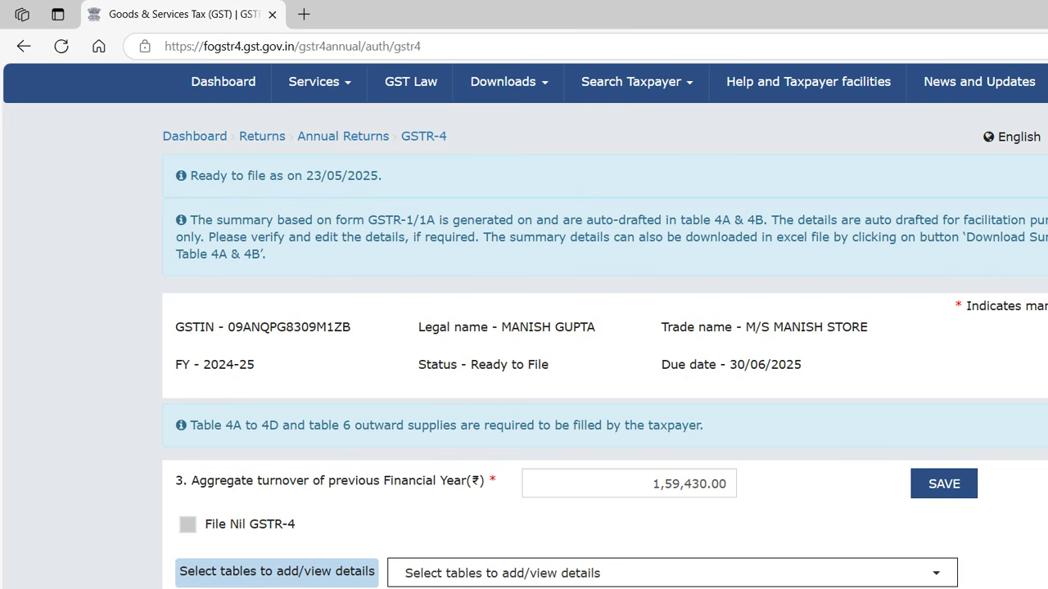
{"action": "left_click", "coordinate": [343, 137]}
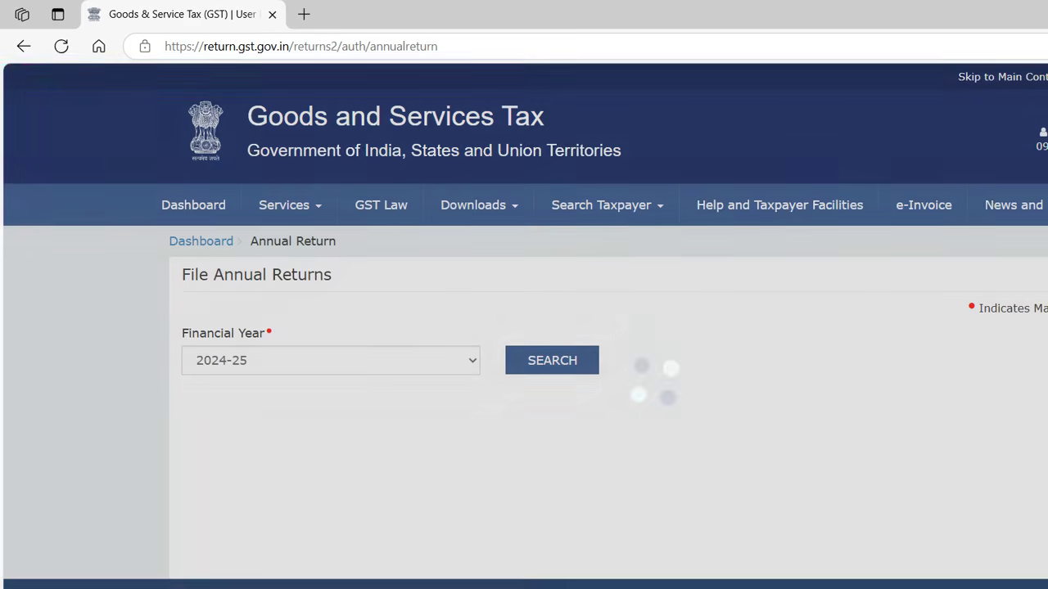
{"action": "left_click", "coordinate": [330, 361]}
{"action": "key", "text": "Down"}
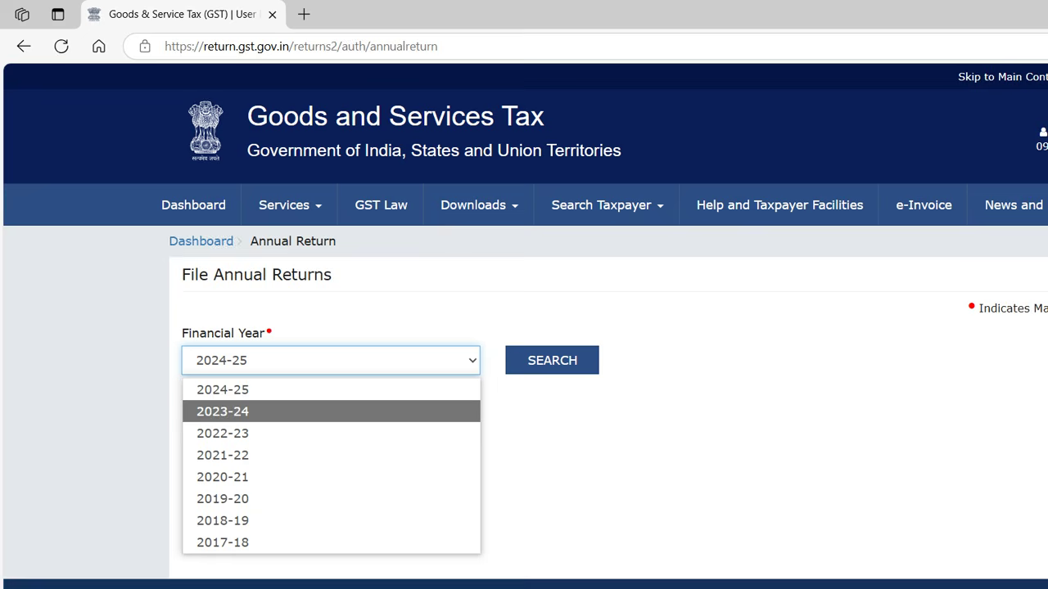
{"action": "key", "text": "Return"}
{"action": "key", "text": "Tab"}
{"action": "key", "text": "Return"}
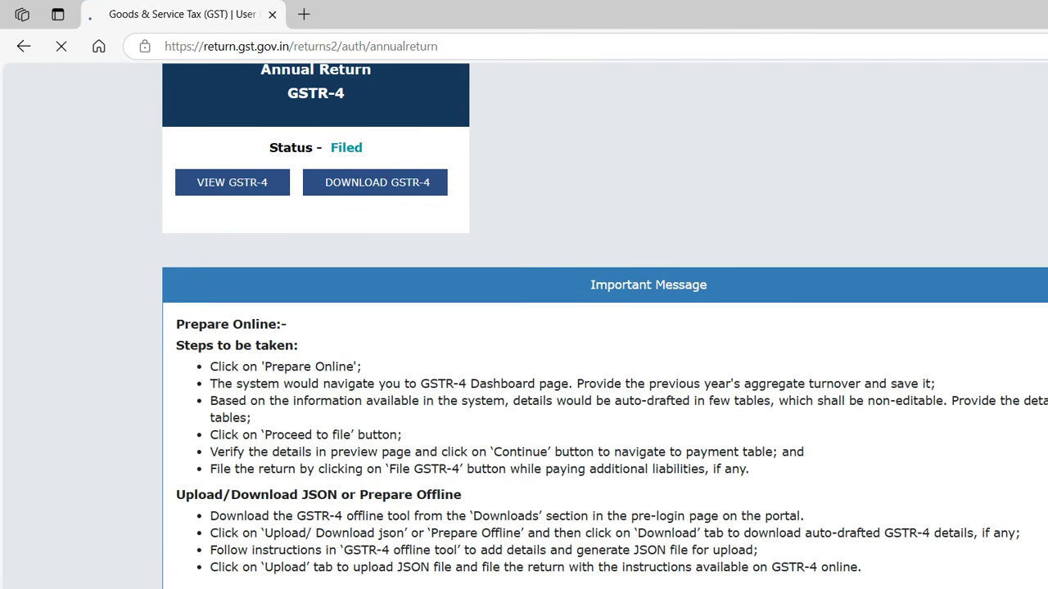
Download the summary PDF of the filed 2023-24 GSTR-4 and check its tables 5 and 6
{"action": "left_click", "coordinate": [232, 183]}
{"action": "scroll", "coordinate": [524, 328], "scroll_direction": "down", "scroll_amount": 2}
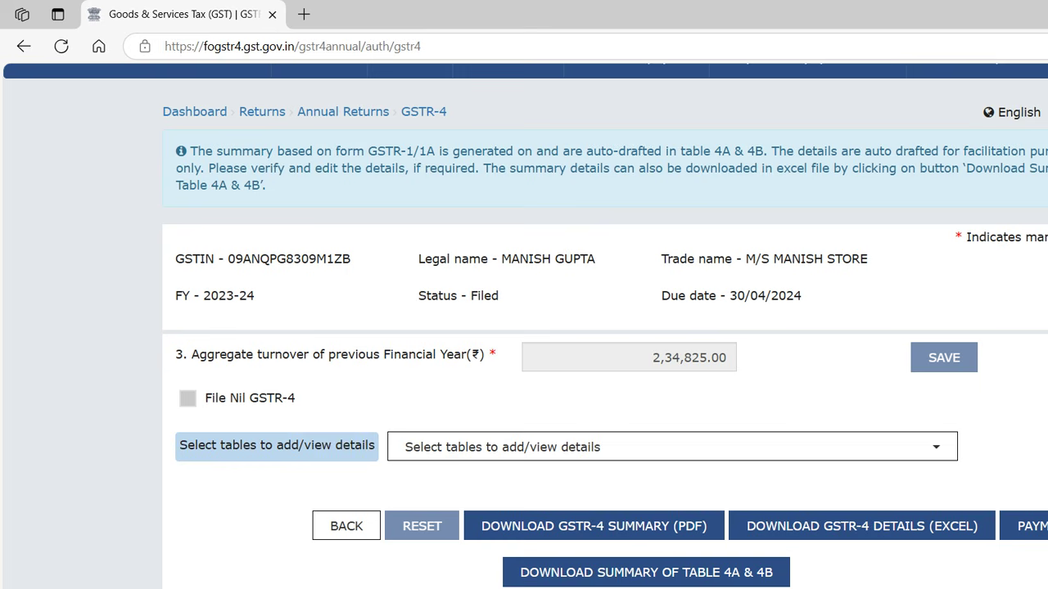
{"action": "key", "text": "Tab"}
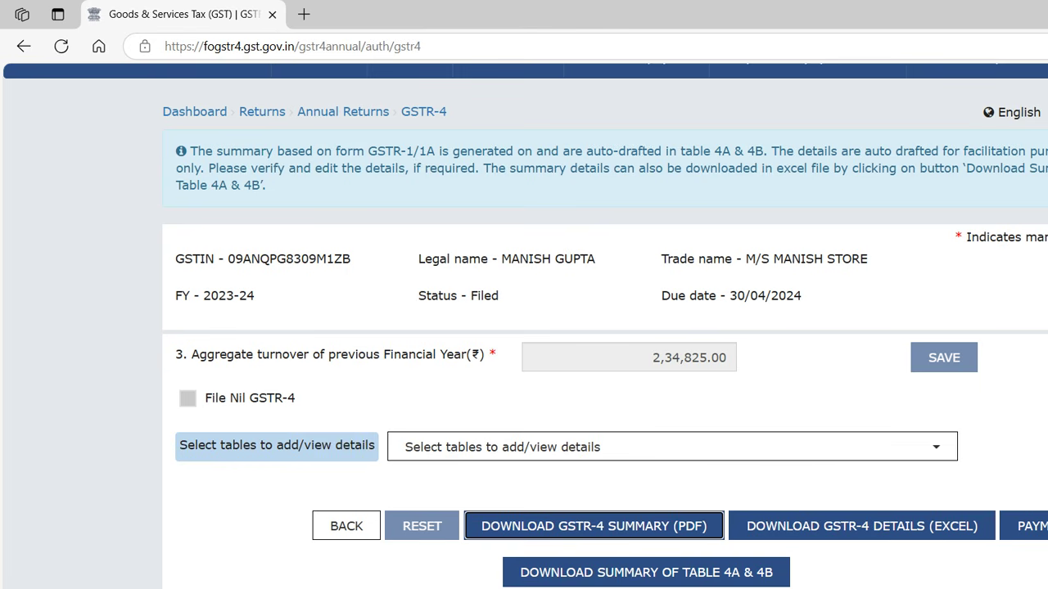
{"action": "key", "text": "Return"}
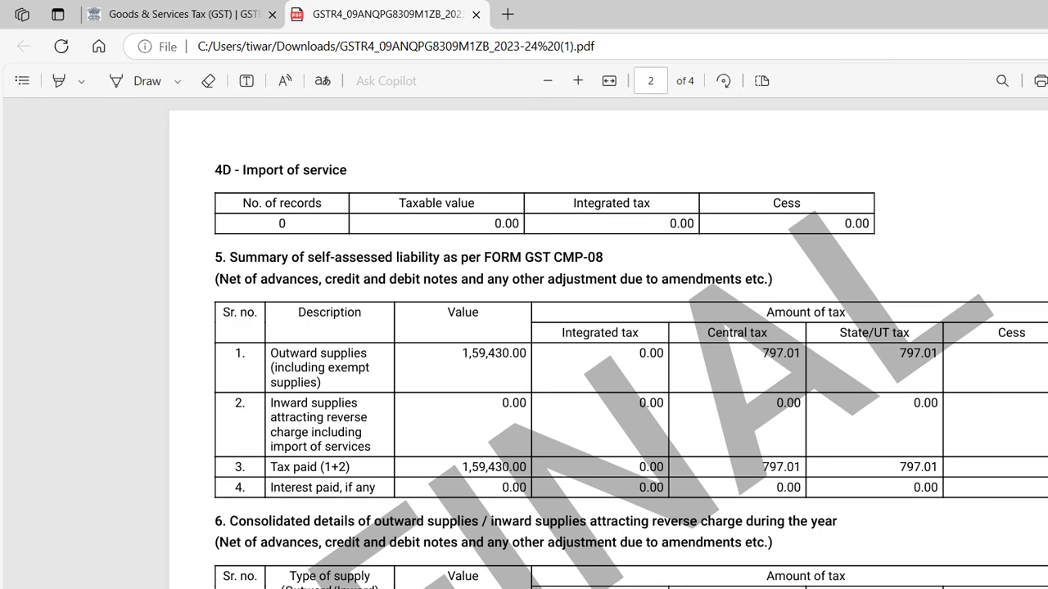
{"action": "scroll", "coordinate": [609, 344], "scroll_direction": "down", "scroll_amount": 3}
{"action": "scroll", "coordinate": [609, 344], "scroll_direction": "up", "scroll_amount": 1}
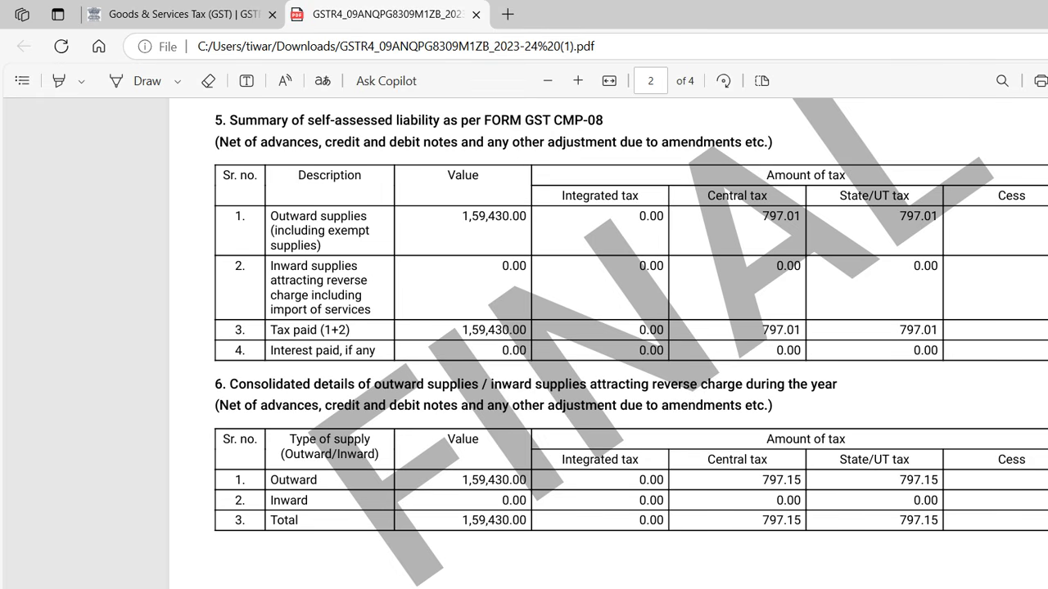
Return to the portal, reopen the 2024-25 GSTR-4 for online preparation and save the prefilled aggregate turnover of the previous financial year
{"action": "left_click", "coordinate": [182, 14]}
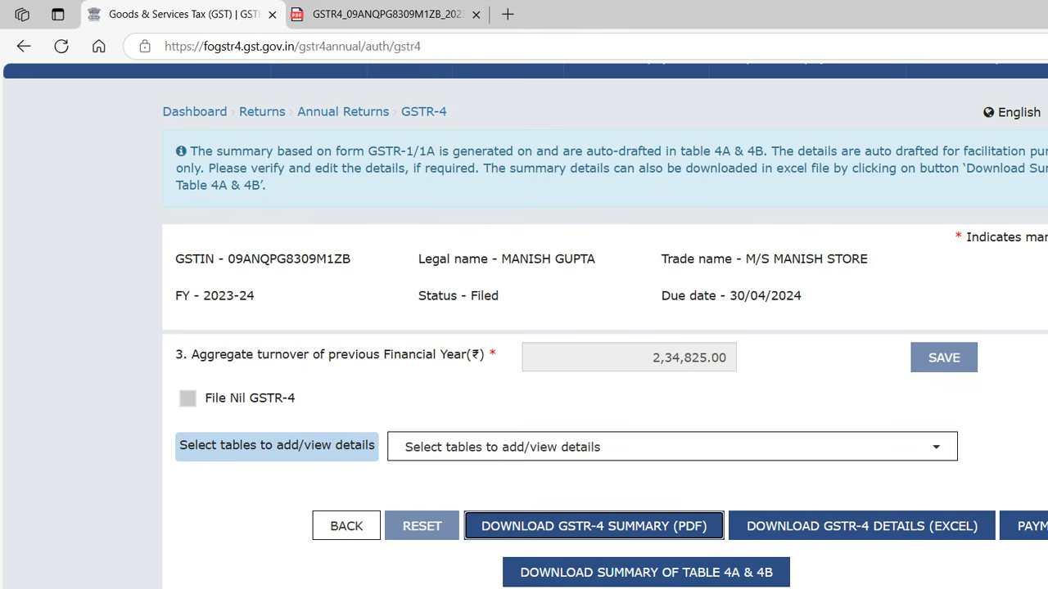
{"action": "key", "text": "alt+Left"}
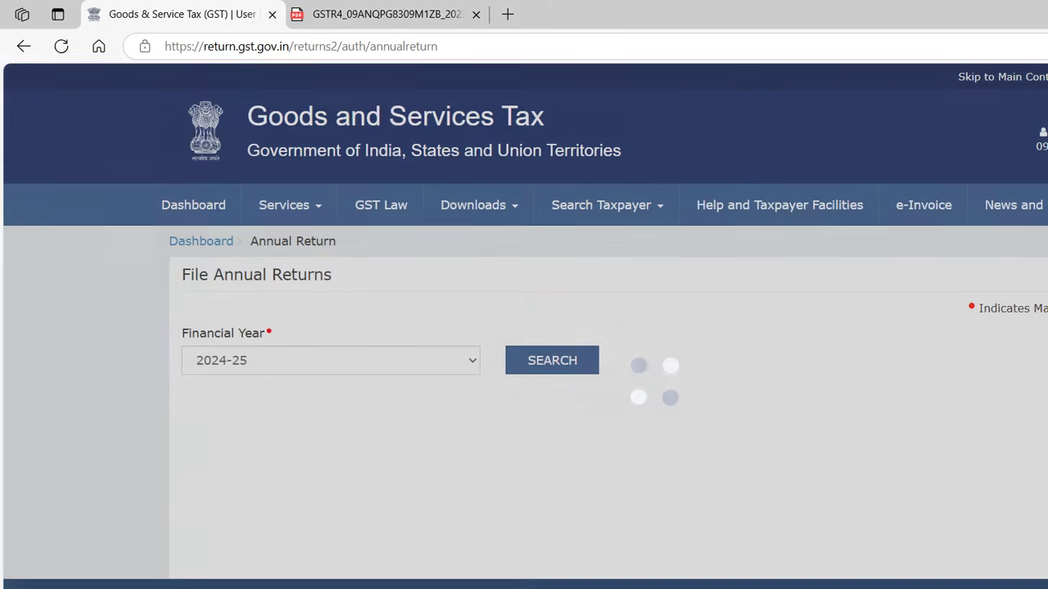
{"action": "left_click", "coordinate": [552, 361]}
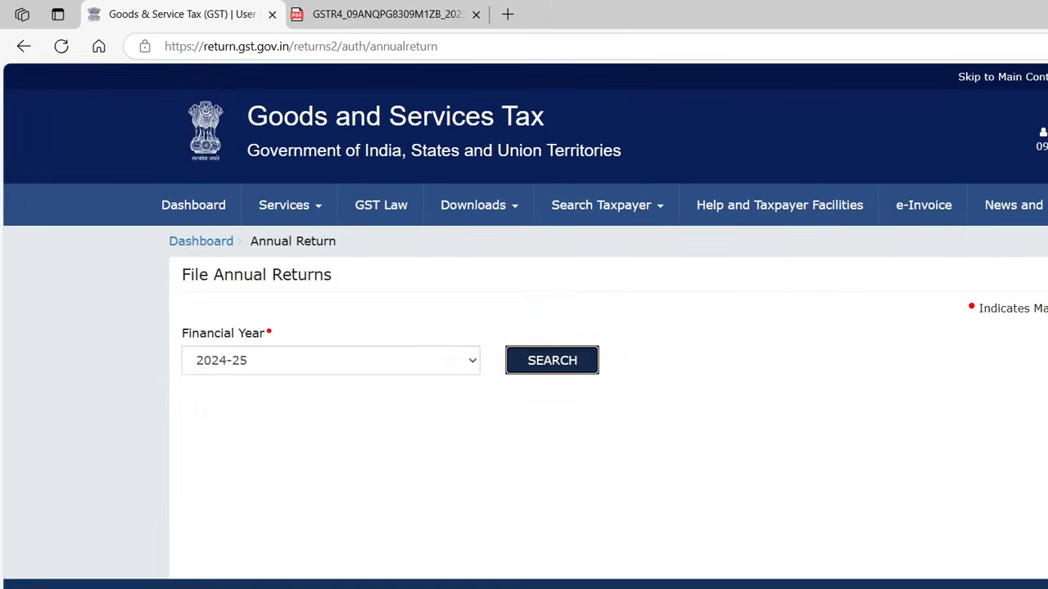
{"action": "scroll", "coordinate": [546, 360], "scroll_direction": "down", "scroll_amount": 3}
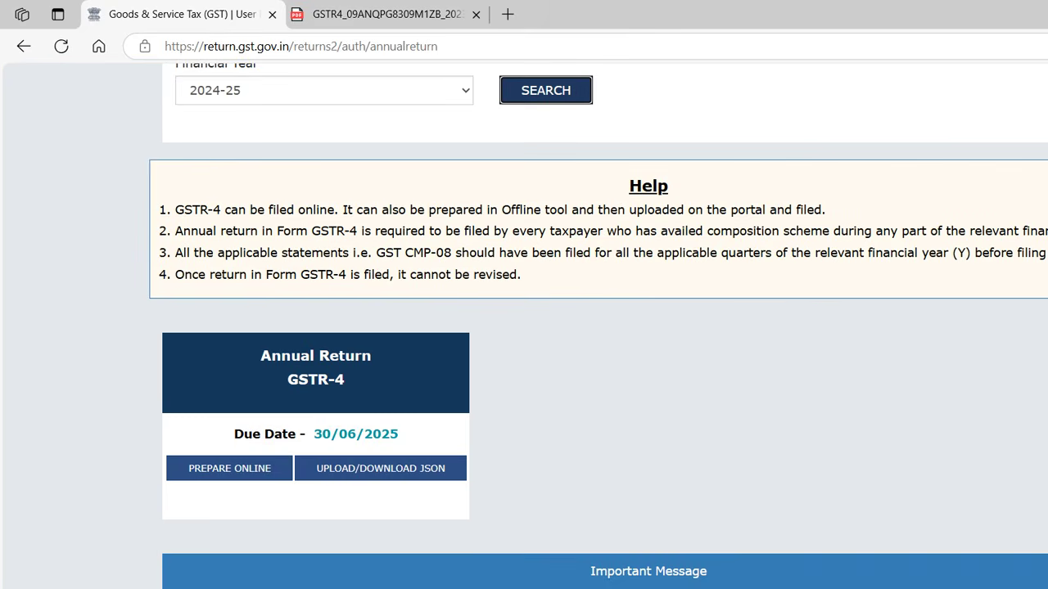
{"action": "left_click", "coordinate": [229, 468]}
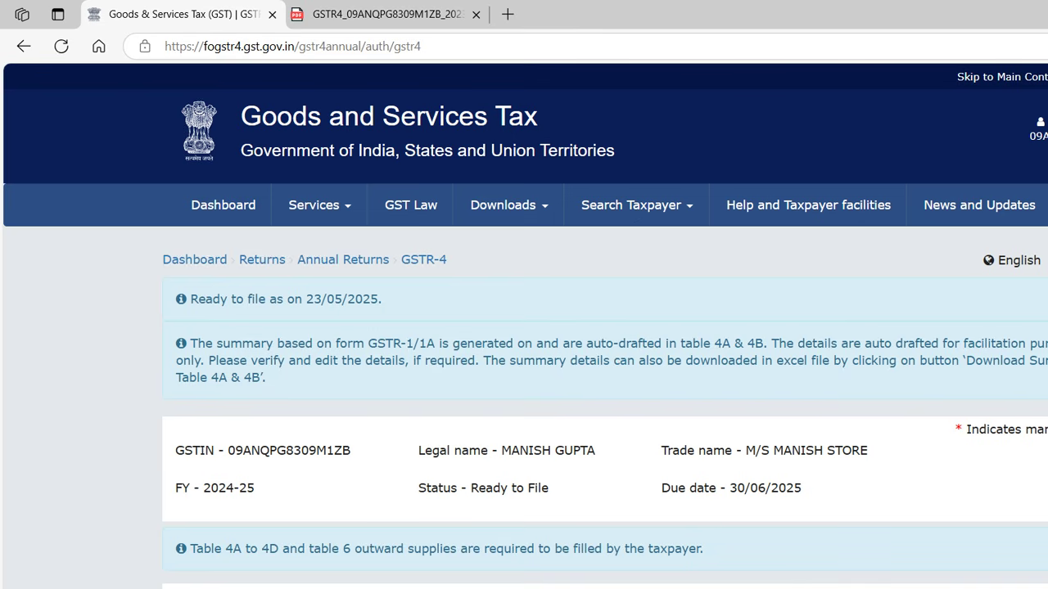
{"action": "scroll", "coordinate": [524, 327], "scroll_direction": "down", "scroll_amount": 2}
{"action": "left_click", "coordinate": [944, 451]}
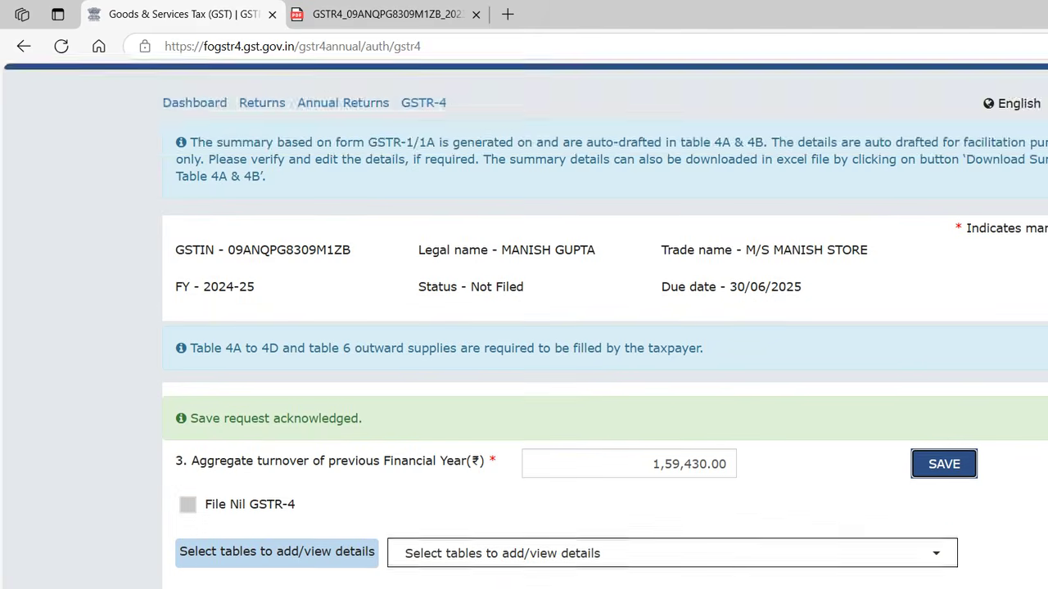
Review the 2023-24 summary PDF from the aggregate turnover on page 1 to tables 5 and 6 on page 2
{"action": "scroll", "coordinate": [819, 460], "scroll_direction": "down", "scroll_amount": 1}
{"action": "left_click", "coordinate": [384, 14]}
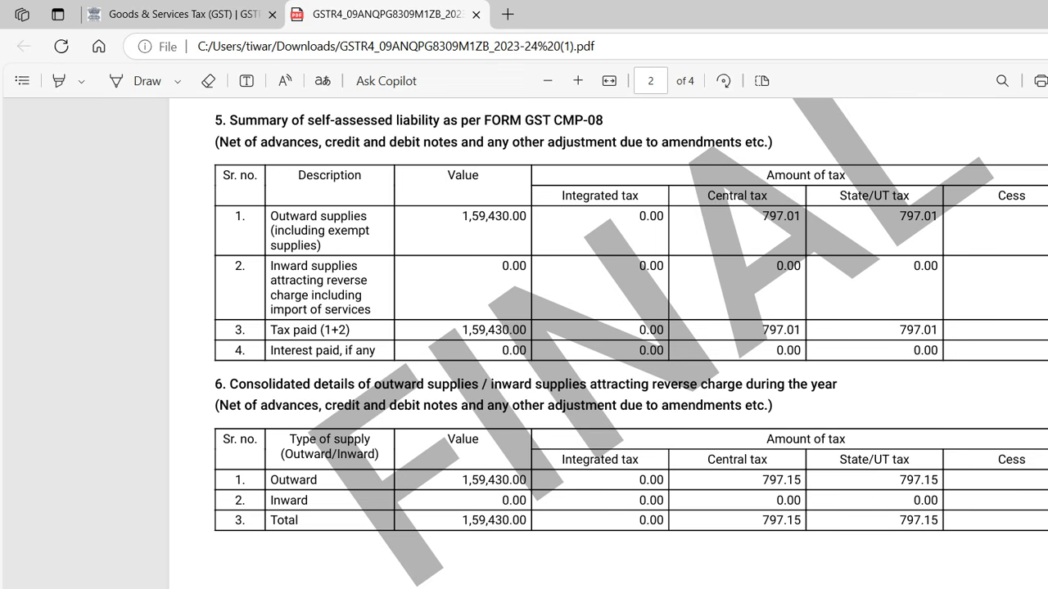
{"action": "scroll", "coordinate": [524, 344], "scroll_direction": "up", "scroll_amount": 15}
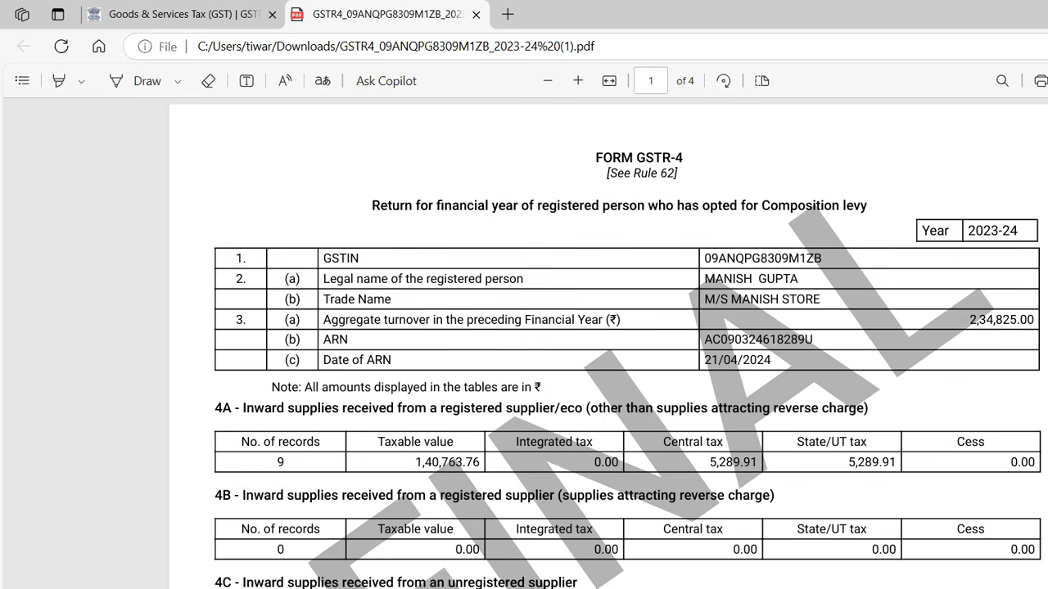
{"action": "scroll", "coordinate": [524, 344], "scroll_direction": "down", "scroll_amount": 15}
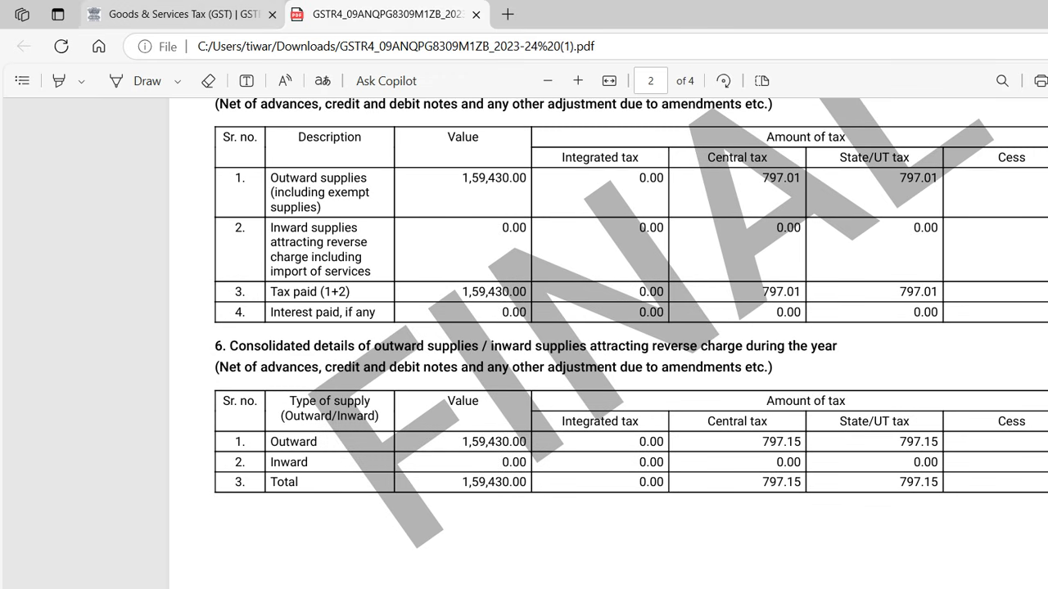
Switch back to the portal, open table 4A for inward supplies other than reverse charge and review the processed supplier records
{"action": "left_click", "coordinate": [182, 14]}
{"action": "left_click", "coordinate": [672, 447]}
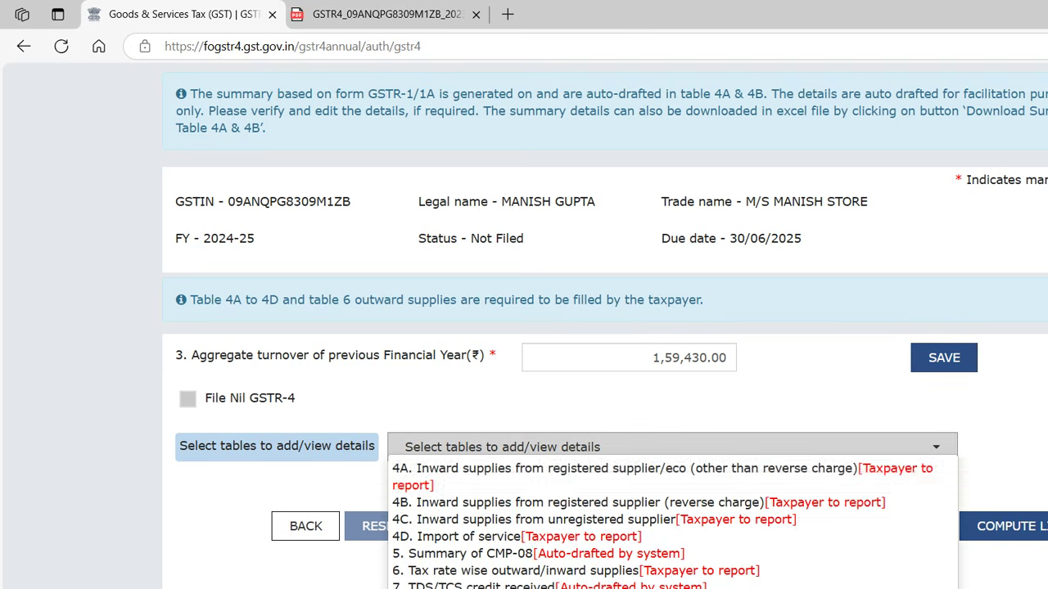
{"action": "left_click", "coordinate": [622, 469]}
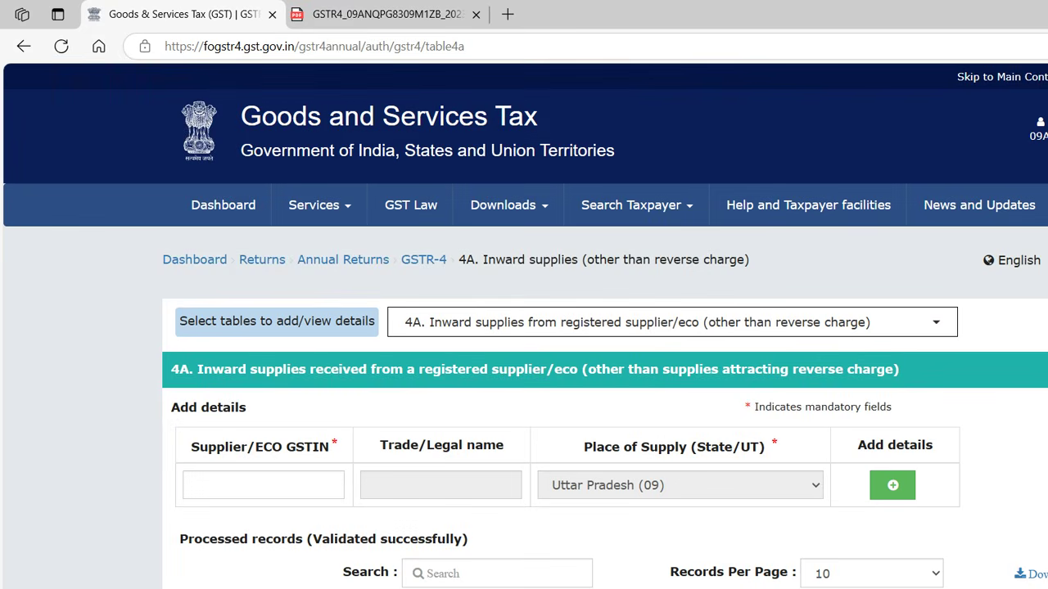
{"action": "scroll", "coordinate": [524, 328], "scroll_direction": "down", "scroll_amount": 7}
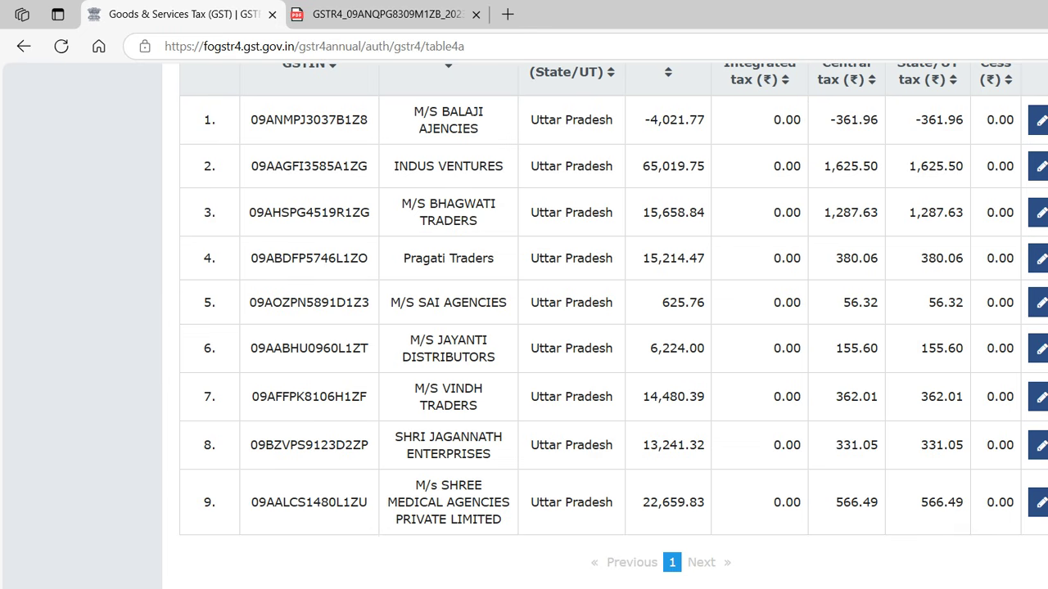
{"action": "scroll", "coordinate": [614, 324], "scroll_direction": "up", "scroll_amount": 4}
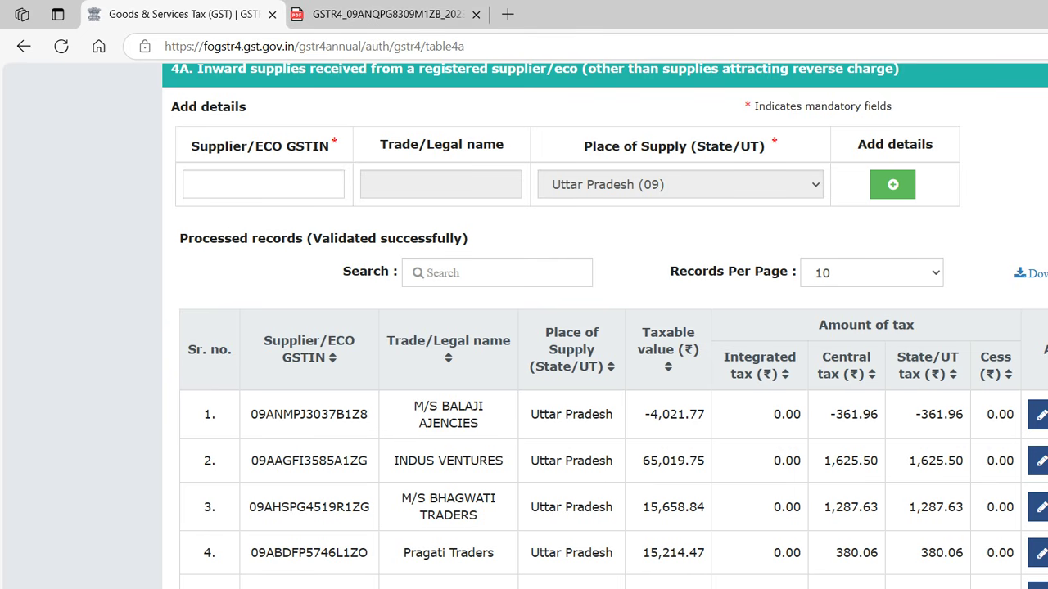
Start a new table 4A entry by copying in the GSTIN of M/S BALAJI AJENCIES and open its item details
{"action": "double_click", "coordinate": [309, 414]}
{"action": "key", "text": "ctrl+c"}
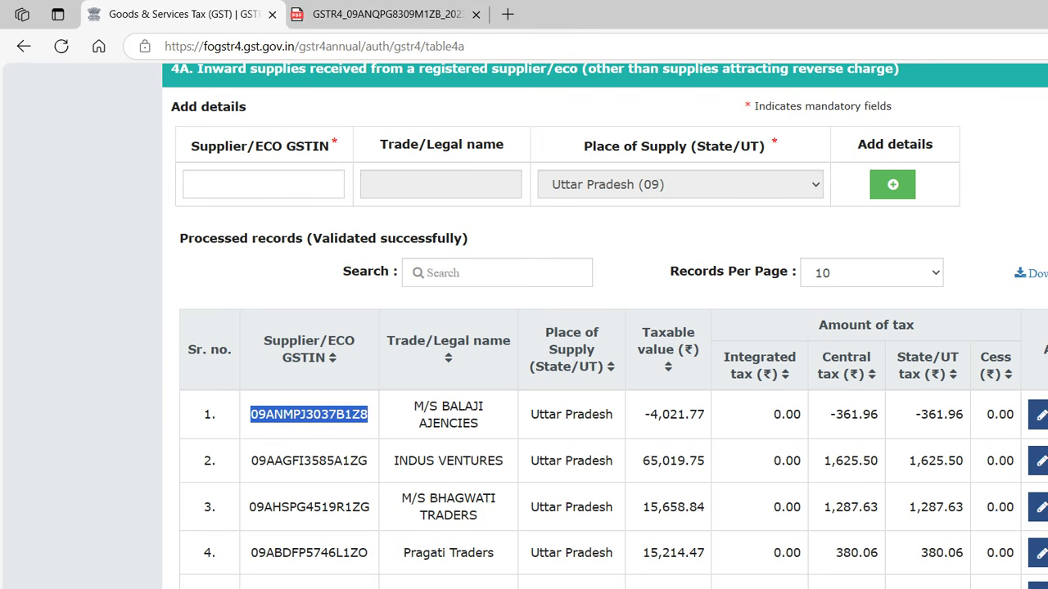
{"action": "left_click", "coordinate": [263, 185]}
{"action": "key", "text": "ctrl+v"}
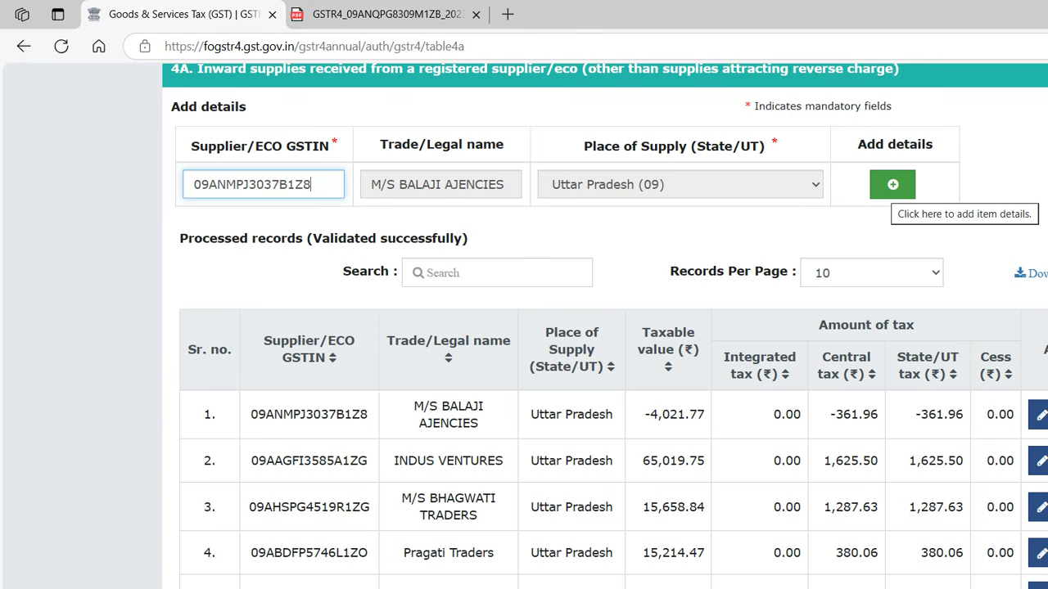
{"action": "left_click", "coordinate": [893, 184]}
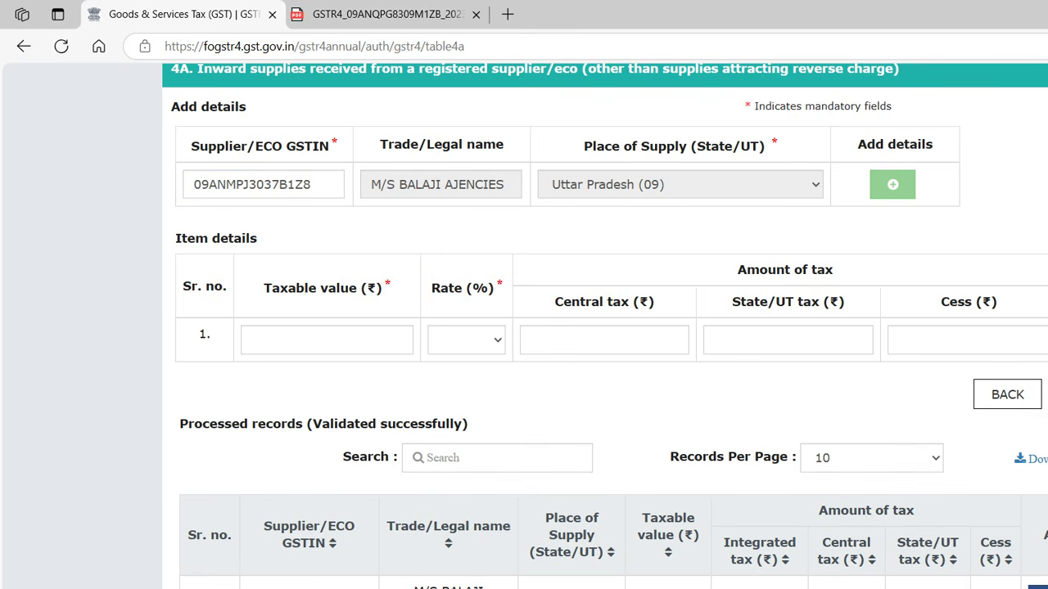
Fill in the item with taxable value 100 and rate 5%, and leave the entry without saving it
{"action": "left_click", "coordinate": [491, 342]}
{"action": "left_click", "coordinate": [401, 340]}
{"action": "type", "text": "100"}
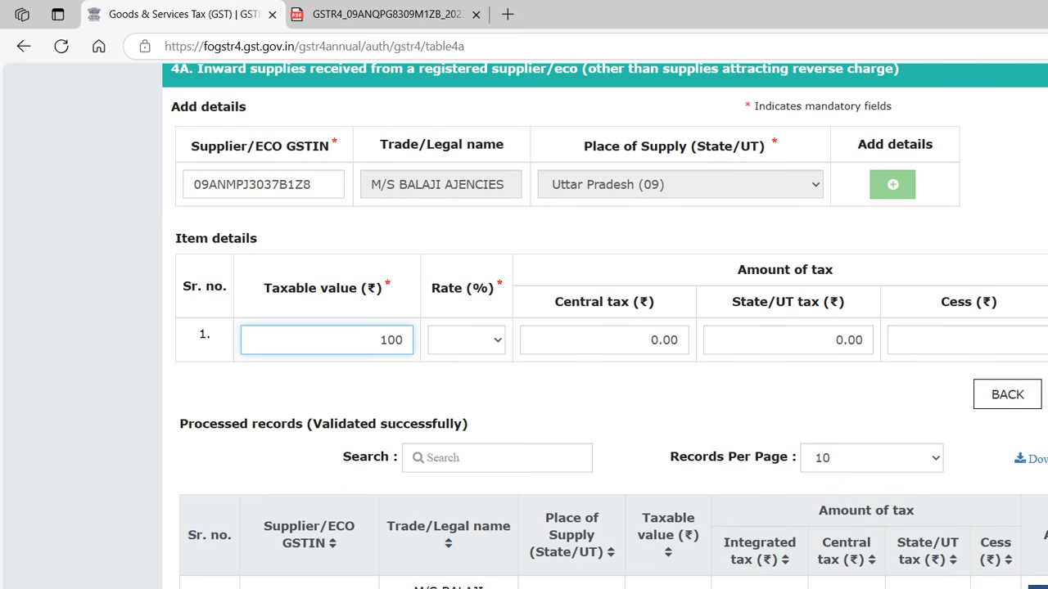
{"action": "left_click", "coordinate": [465, 340]}
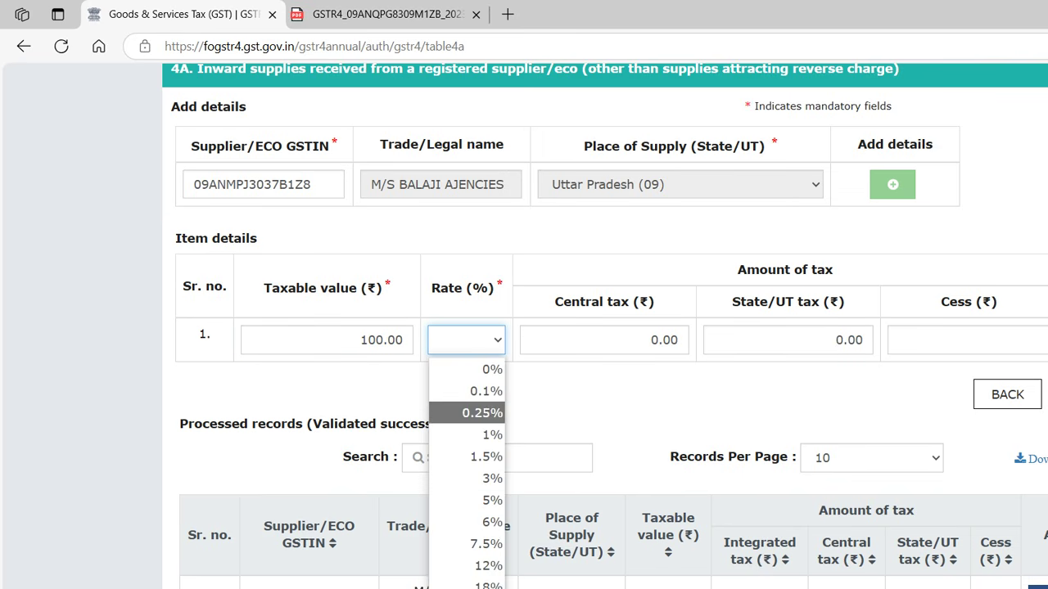
{"action": "left_click", "coordinate": [467, 500]}
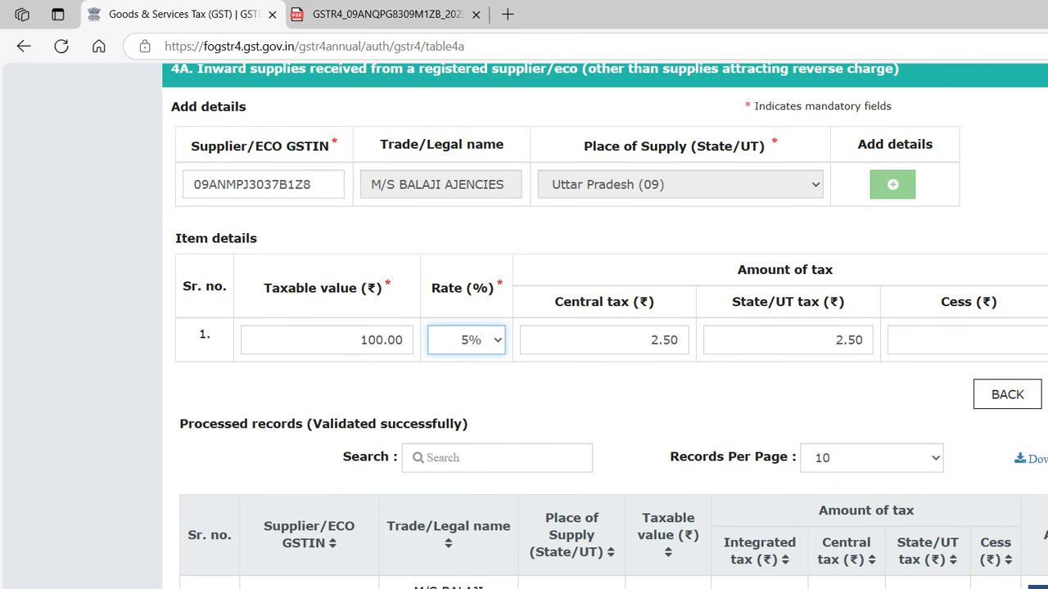
{"action": "left_click", "coordinate": [1007, 394]}
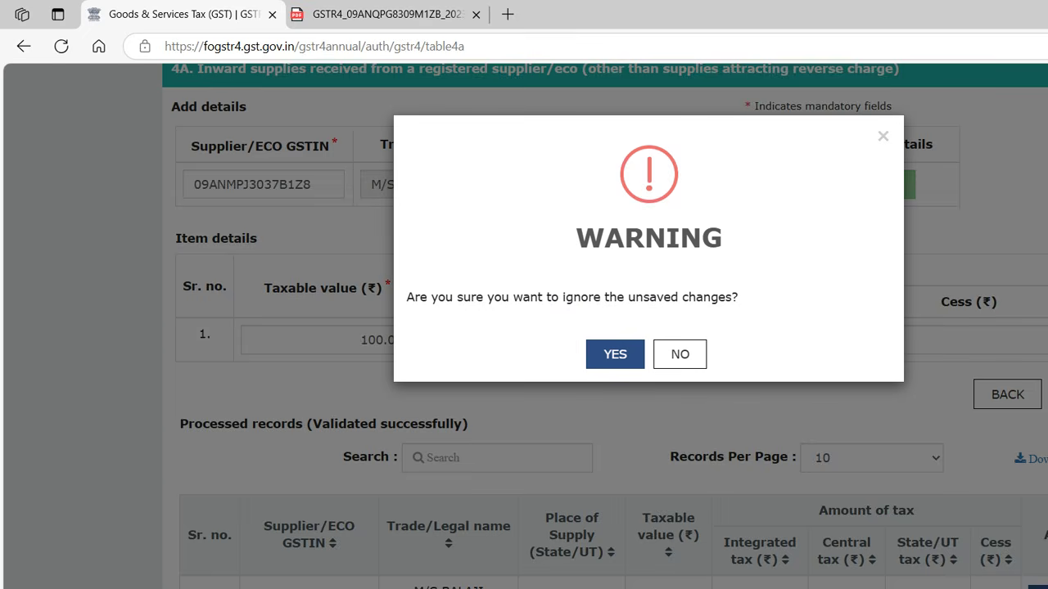
{"action": "left_click", "coordinate": [615, 354]}
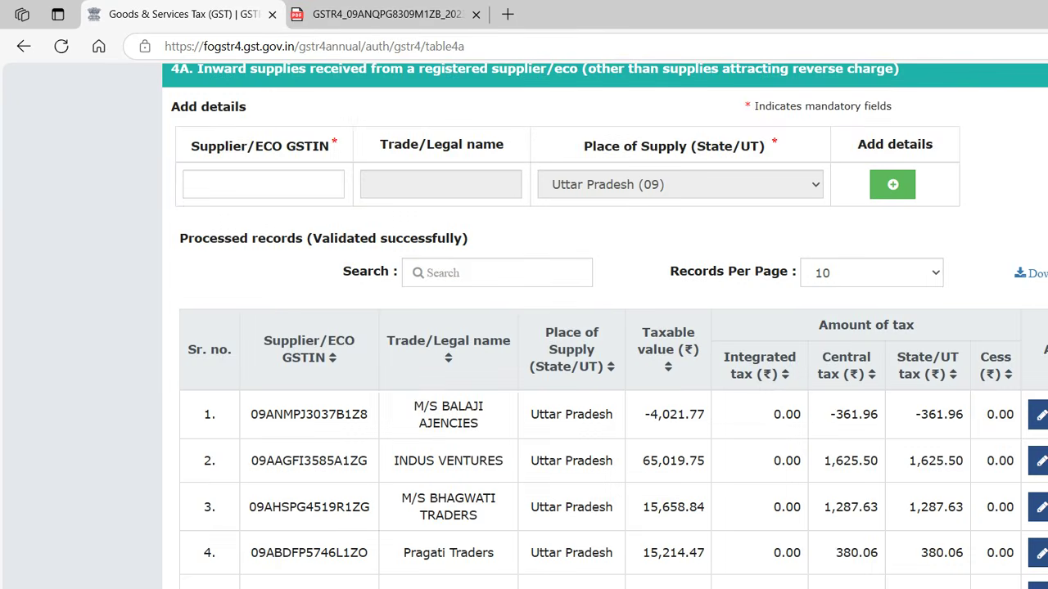
Go back to the 2024-25 GSTR-4 overview and open table 5, Summary of CMP-08
{"action": "scroll", "coordinate": [524, 327], "scroll_direction": "down", "scroll_amount": 8}
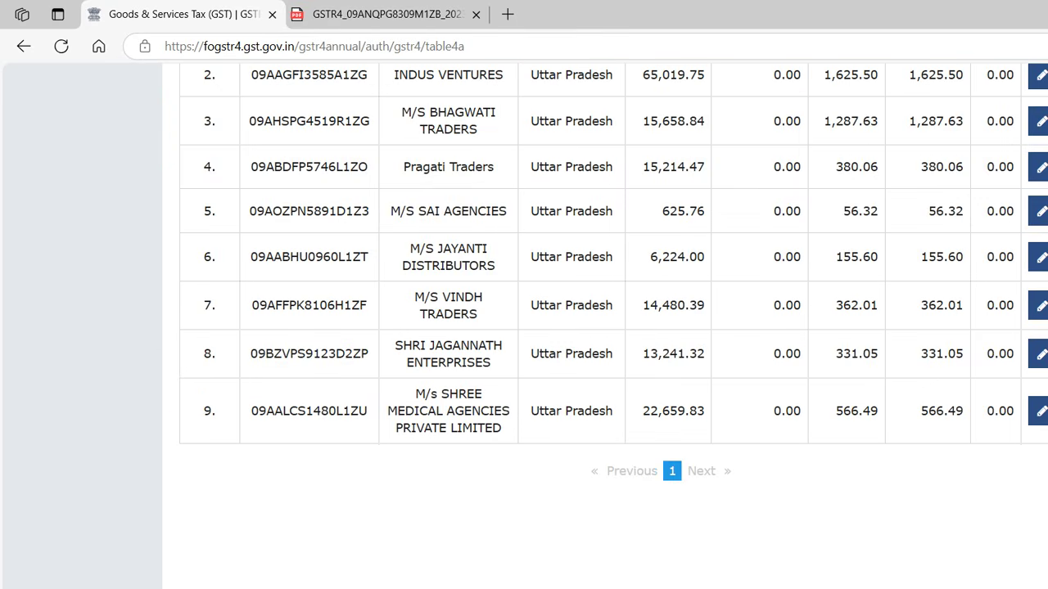
{"action": "key", "text": "alt+Left"}
{"action": "scroll", "coordinate": [524, 327], "scroll_direction": "down", "scroll_amount": 3}
{"action": "left_click", "coordinate": [672, 447]}
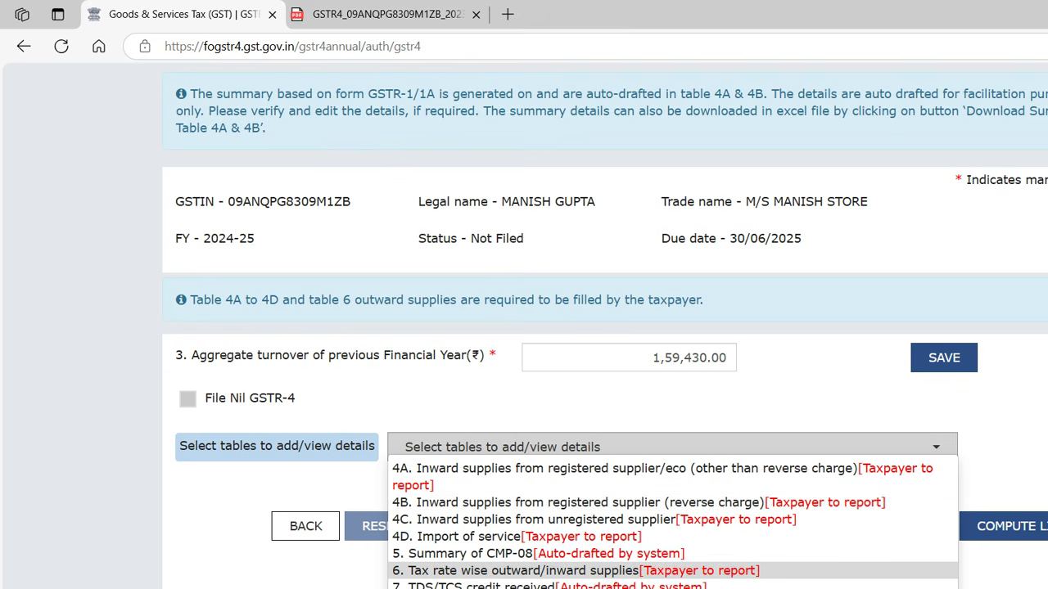
{"action": "left_click", "coordinate": [538, 554]}
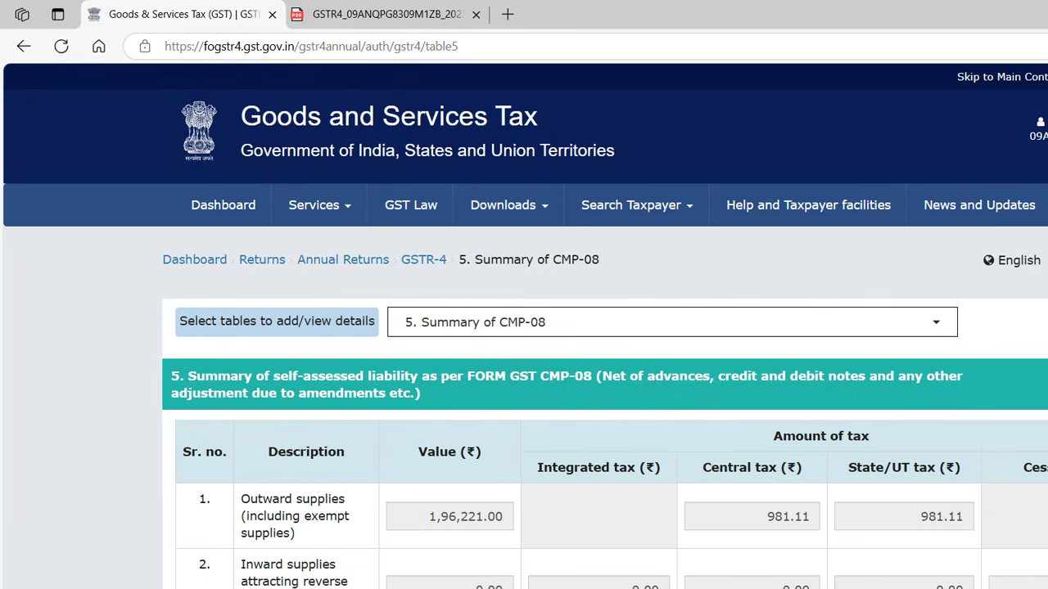
Review the outward supplies, tax paid and interest rows of table 5, and return to the GSTR-4 overview
{"action": "scroll", "coordinate": [524, 328], "scroll_direction": "down", "scroll_amount": 2}
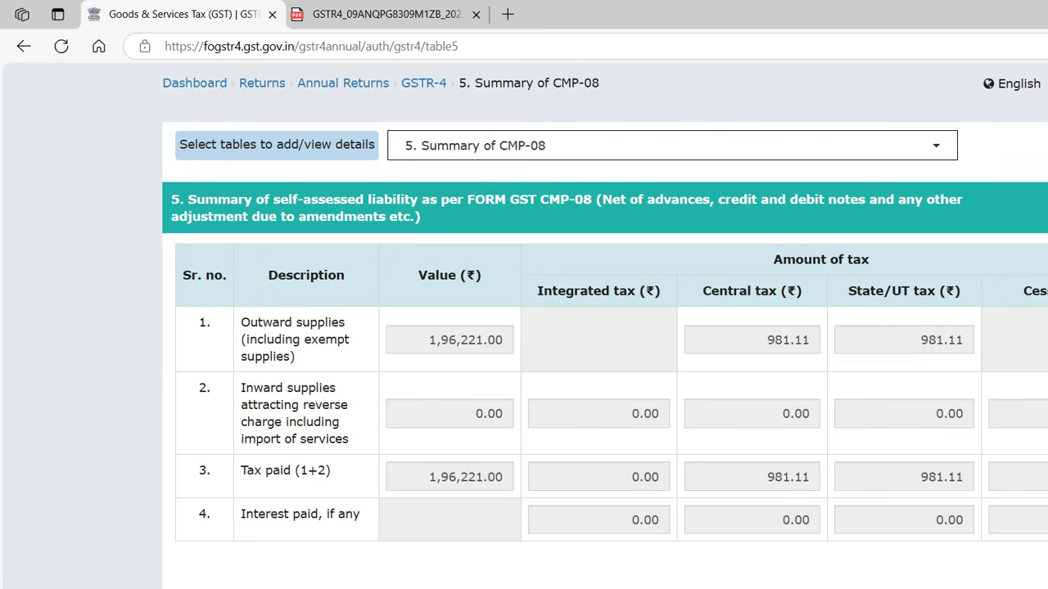
{"action": "scroll", "coordinate": [605, 369], "scroll_direction": "down", "scroll_amount": 1}
{"action": "scroll", "coordinate": [606, 369], "scroll_direction": "up", "scroll_amount": 1}
{"action": "key", "text": "alt+Left"}
Open table 6, Tax rate wise outward/inward supplies, save its outward supplies, and return to the GSTR-4 overview
{"action": "scroll", "coordinate": [606, 368], "scroll_direction": "down", "scroll_amount": 2}
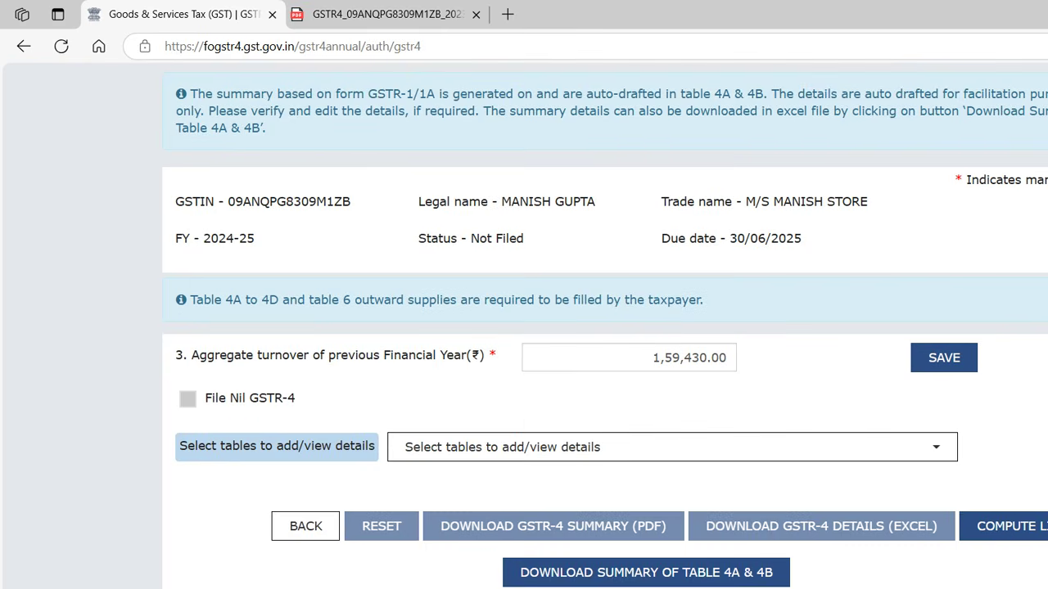
{"action": "left_click", "coordinate": [672, 447]}
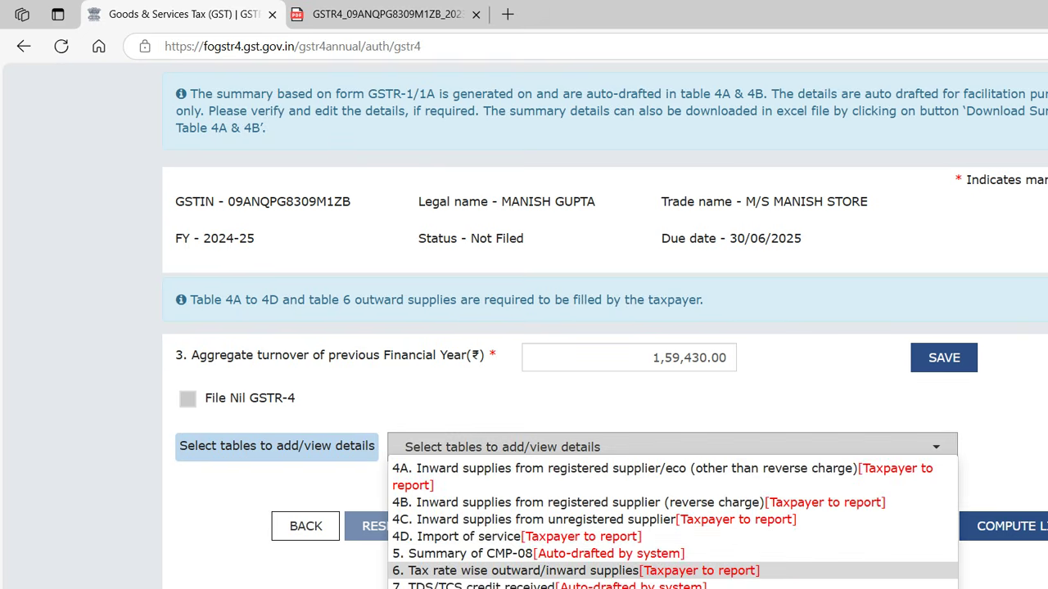
{"action": "left_click", "coordinate": [573, 571]}
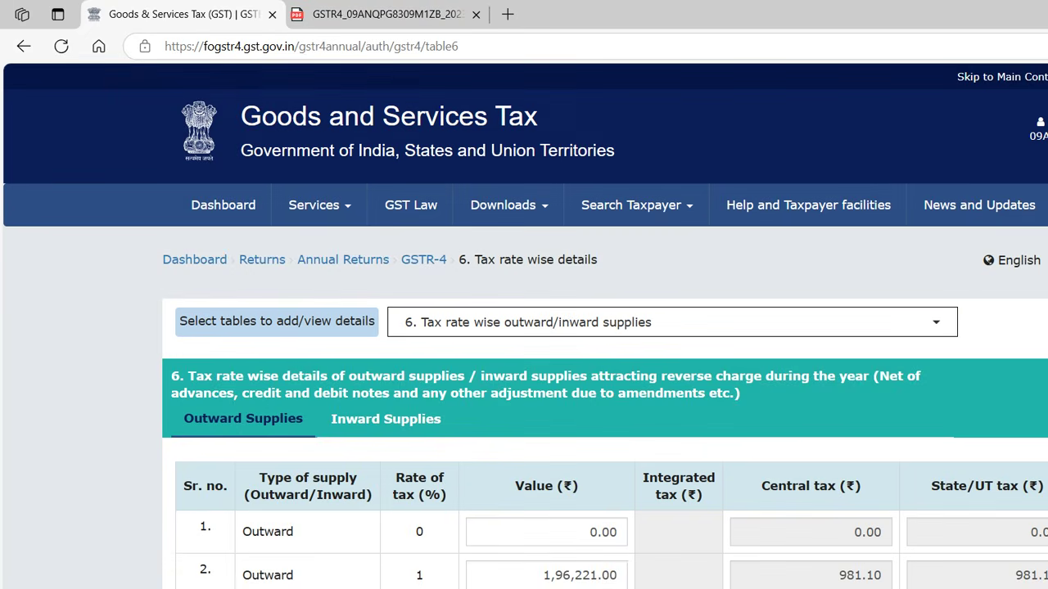
{"action": "scroll", "coordinate": [524, 369], "scroll_direction": "down", "scroll_amount": 3}
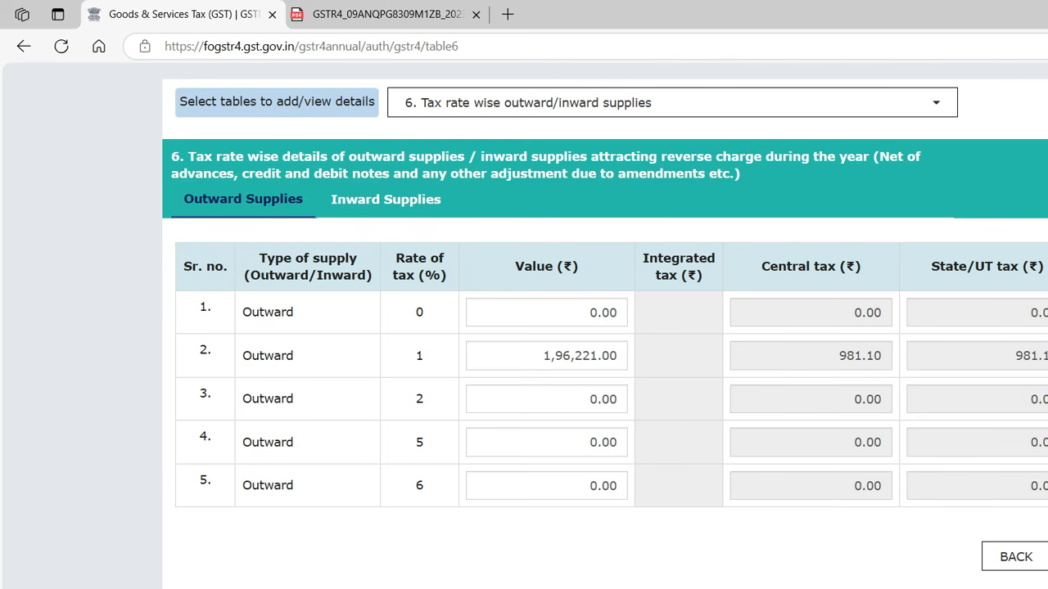
{"action": "left_click", "coordinate": [561, 355]}
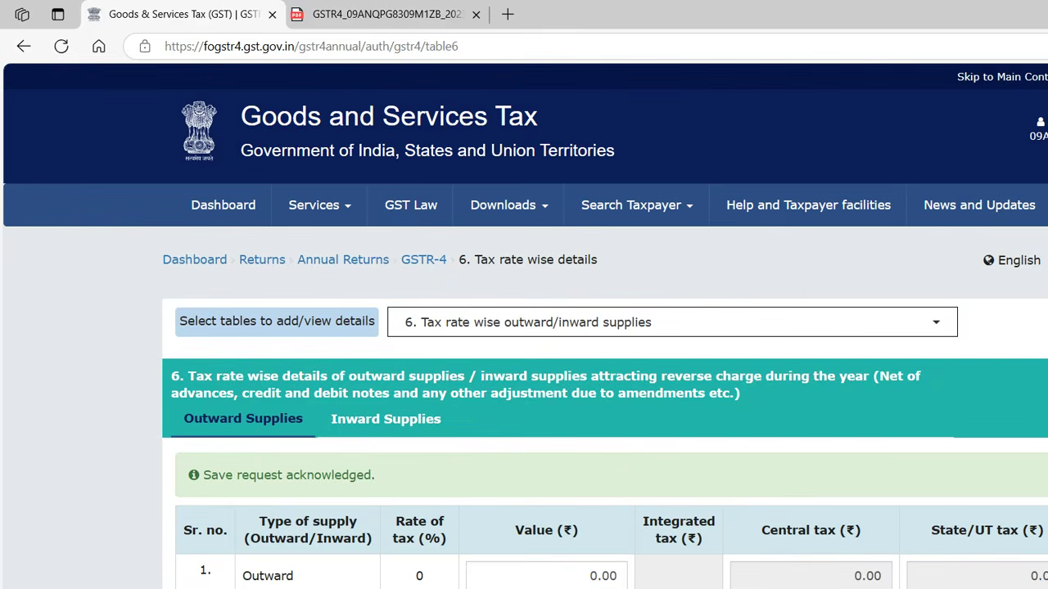
{"action": "scroll", "coordinate": [524, 409], "scroll_direction": "down", "scroll_amount": 4}
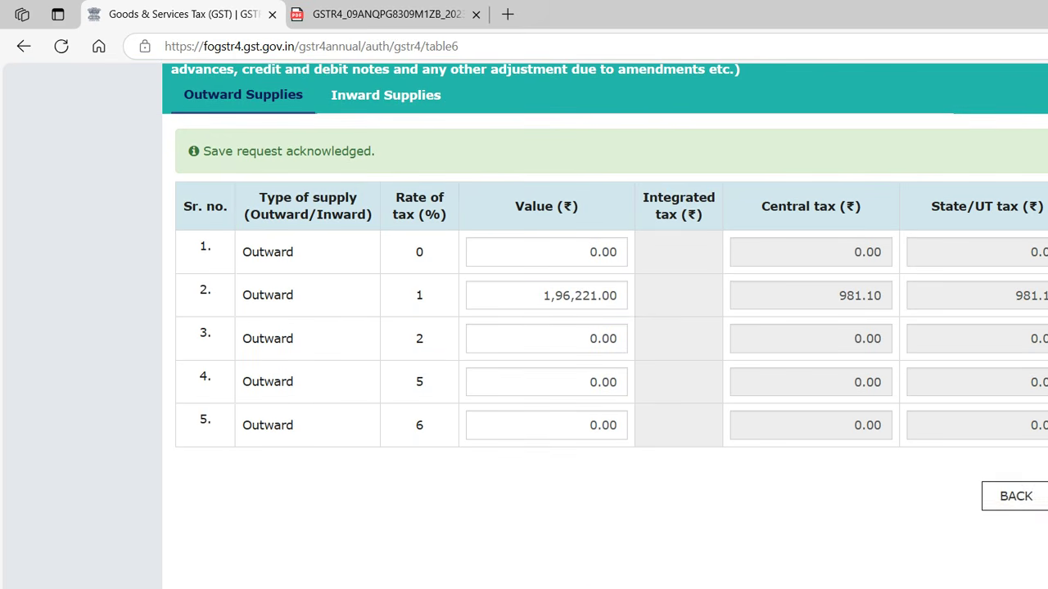
{"action": "left_click", "coordinate": [1013, 496]}
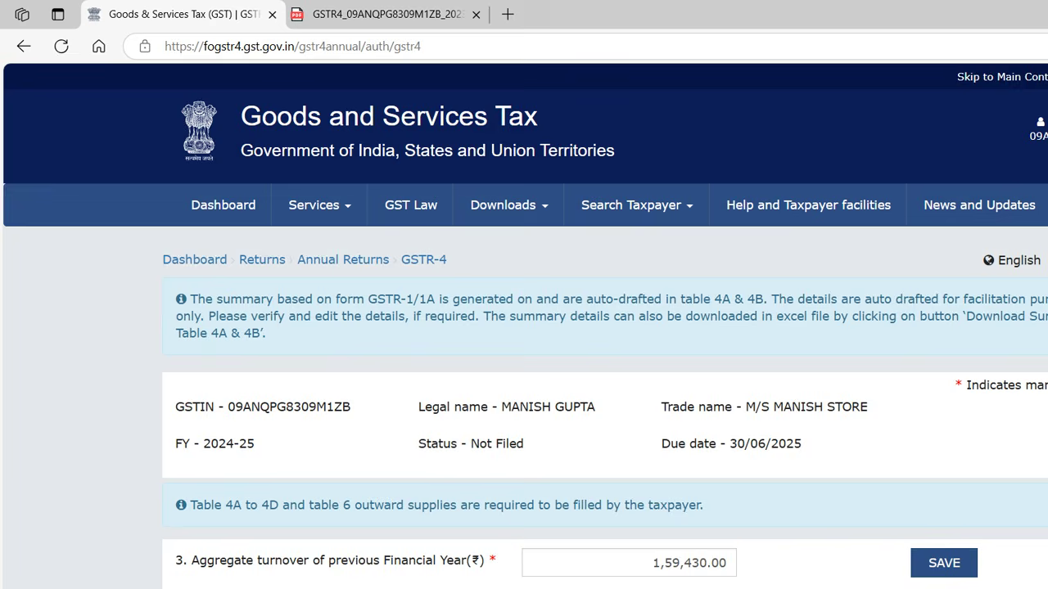
Compute the return's liabilities and download the GSTR-4 summary as a PDF
{"action": "scroll", "coordinate": [524, 327], "scroll_direction": "down", "scroll_amount": 3}
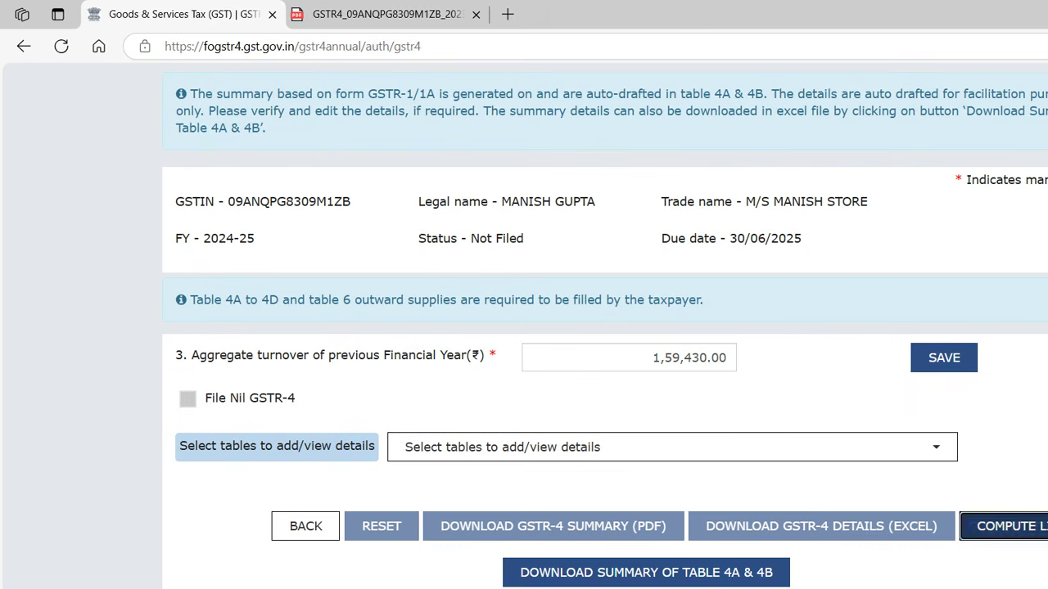
{"action": "left_click", "coordinate": [1007, 525]}
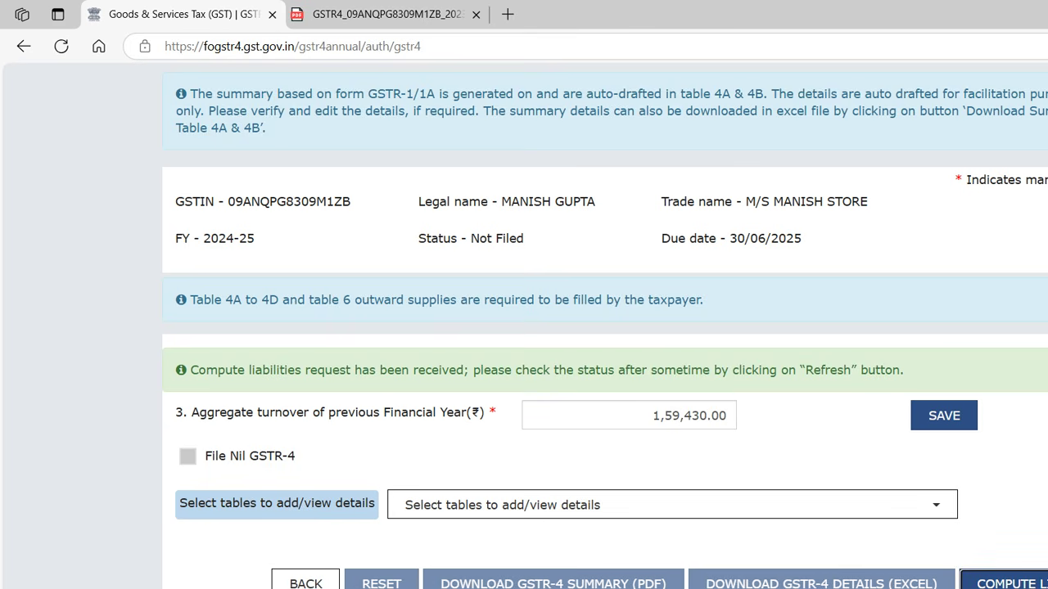
{"action": "scroll", "coordinate": [524, 327], "scroll_direction": "down", "scroll_amount": 1}
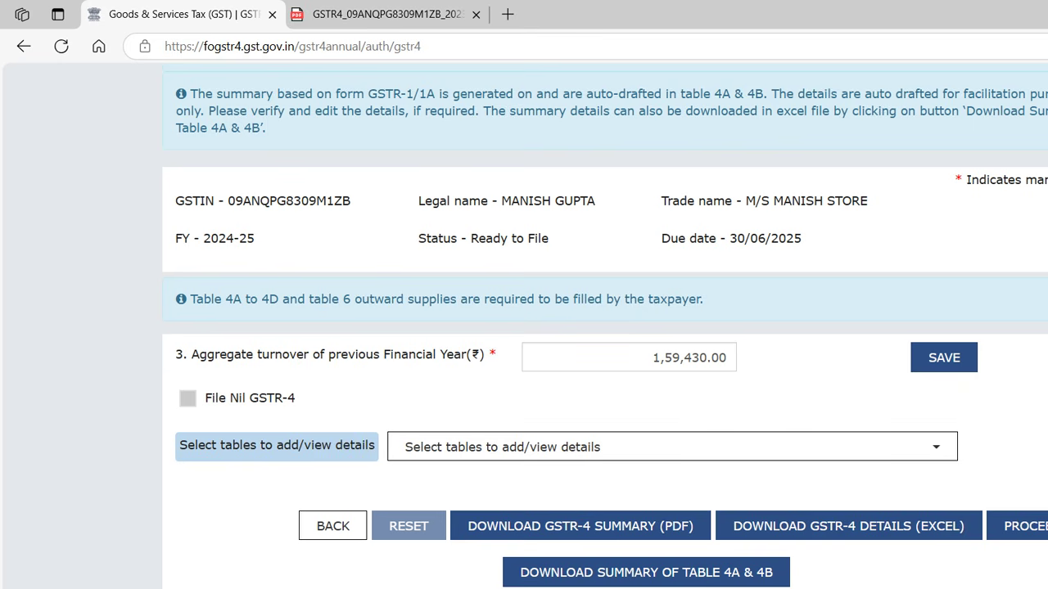
{"action": "left_click", "coordinate": [580, 526]}
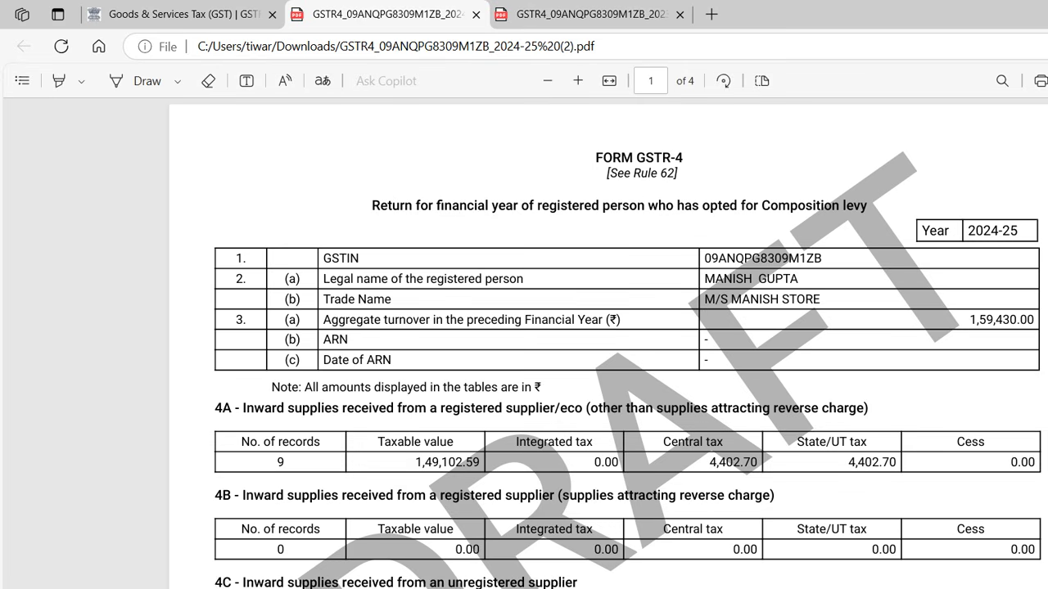
Look over the first page of the 2024-25 draft PDF, glancing at the final 2023-24 return alongside it
{"action": "scroll", "coordinate": [608, 344], "scroll_direction": "down", "scroll_amount": 1}
{"action": "key", "text": "ctrl+Tab"}
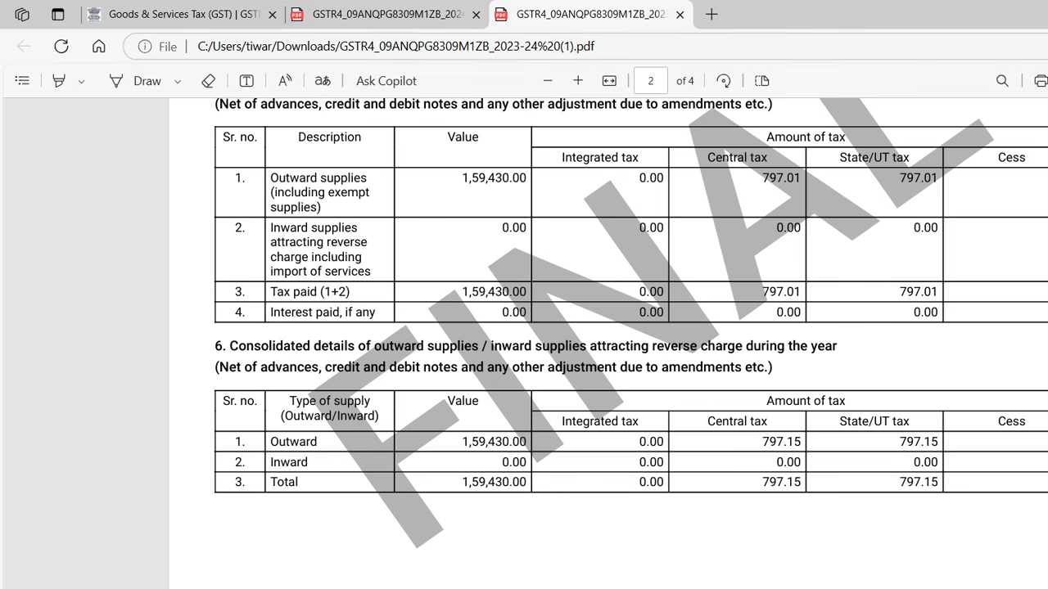
{"action": "key", "text": "ctrl+shift+Tab"}
{"action": "scroll", "coordinate": [627, 344], "scroll_direction": "down", "scroll_amount": 2}
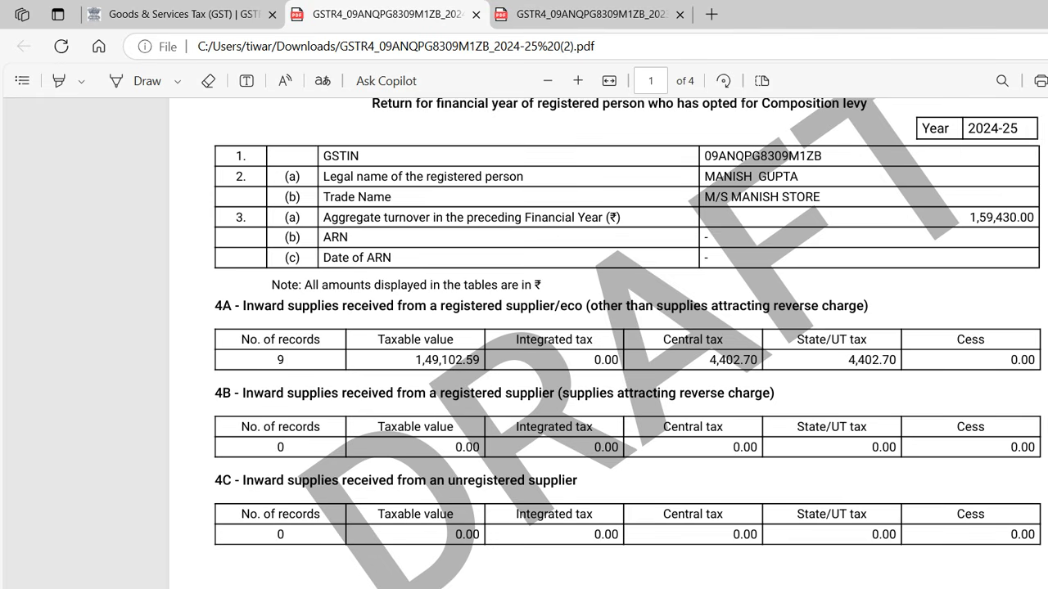
Switch to the GSTR-4A workbook in Excel and make the net taxable value in cell H69 bold
{"action": "key", "text": "alt+Tab"}
{"action": "key", "text": "Tab"}
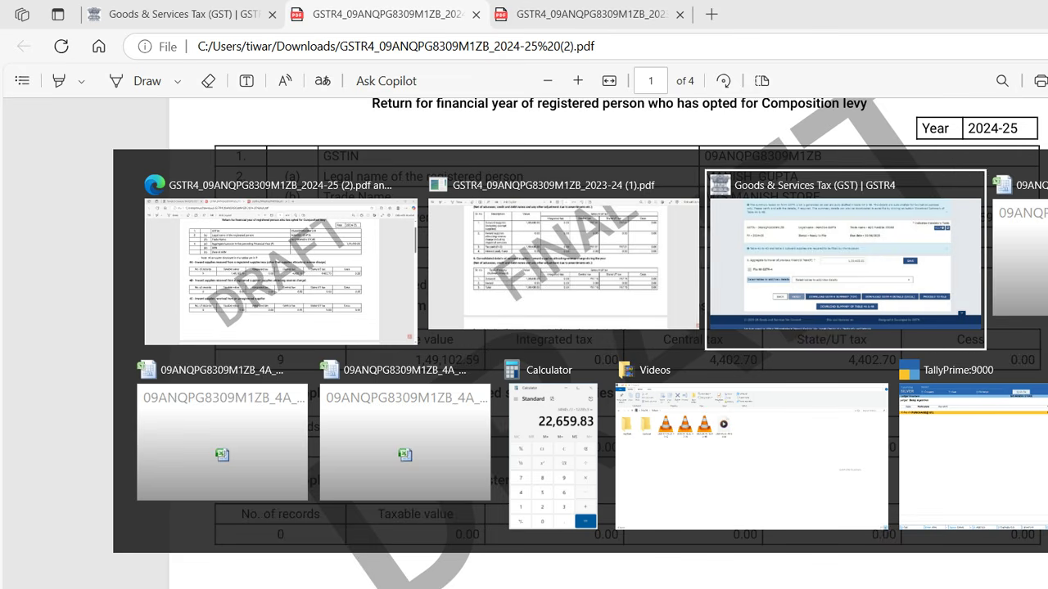
{"action": "key", "text": "Tab"}
{"action": "key", "text": "alt+Tab"}
{"action": "key", "text": "Tab"}
{"action": "key", "text": "Tab"}
{"action": "key", "text": "Tab"}
{"action": "key", "text": "Tab"}
{"action": "key", "text": "Up"}
{"action": "key", "text": "Up"}
{"action": "key", "text": "Up"}
{"action": "key", "text": "Up"}
{"action": "key", "text": "Left"}
{"action": "key", "text": "Up"}
{"action": "key", "text": "ctrl+b"}
{"action": "key", "text": "Right"}
{"action": "key", "text": "Right"}
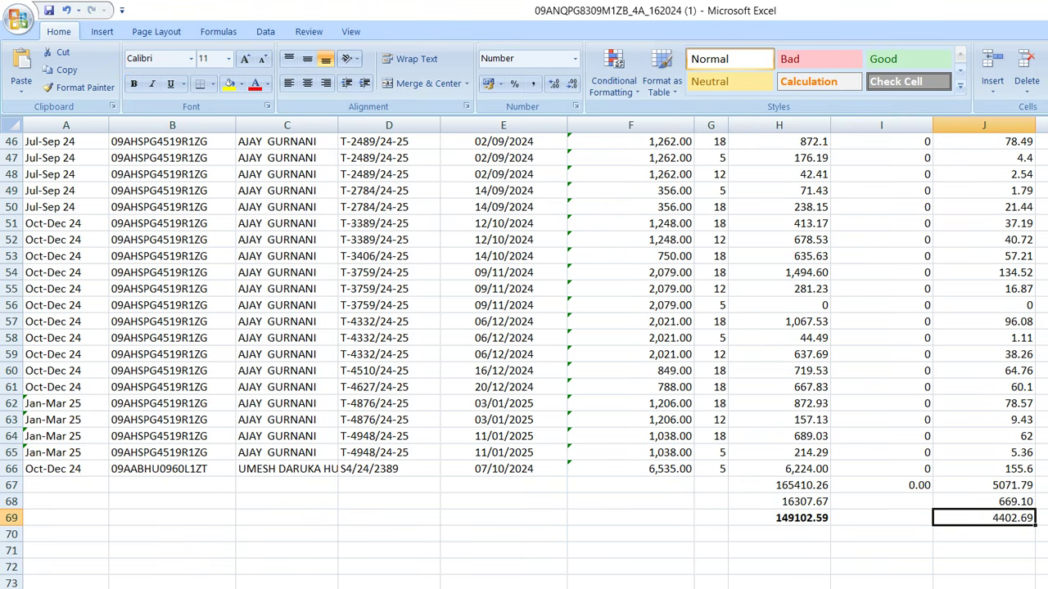
Compare the workbook's net totals with table 4A of the draft PDF and make cell J69 bold
{"action": "key", "text": "alt+Tab"}
{"action": "key", "text": "Tab"}
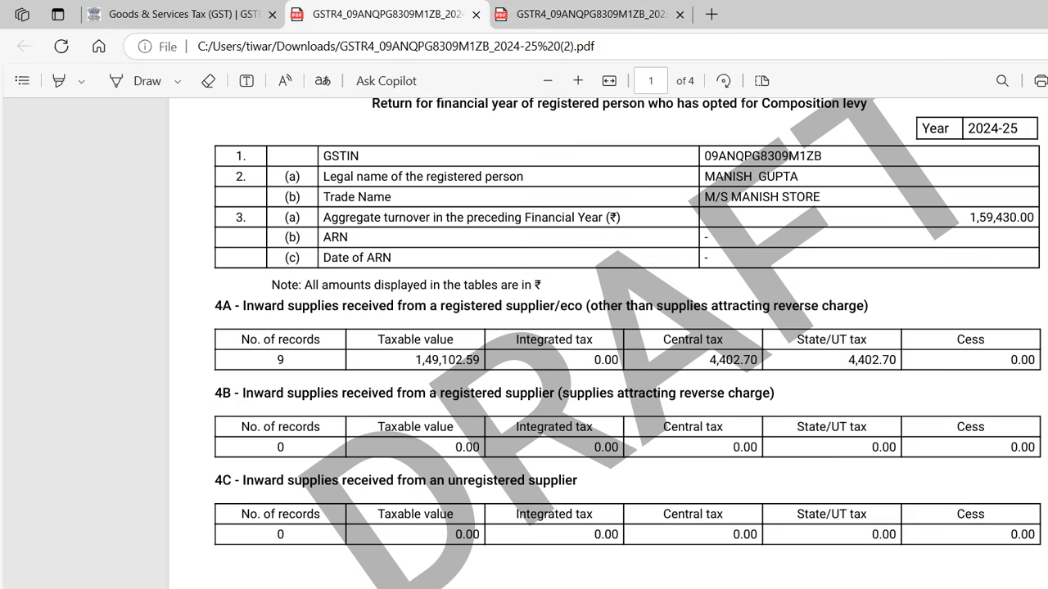
{"action": "key", "text": "alt+Tab"}
{"action": "key", "text": "Left"}
{"action": "key", "text": "Left"}
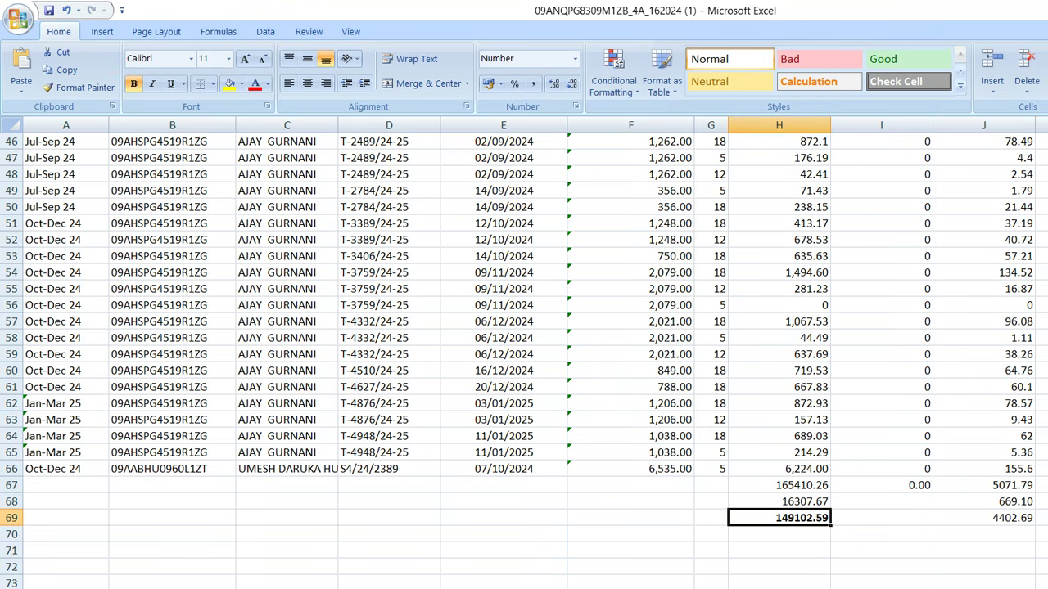
{"action": "scroll", "coordinate": [529, 352], "scroll_direction": "right", "scroll_amount": 4}
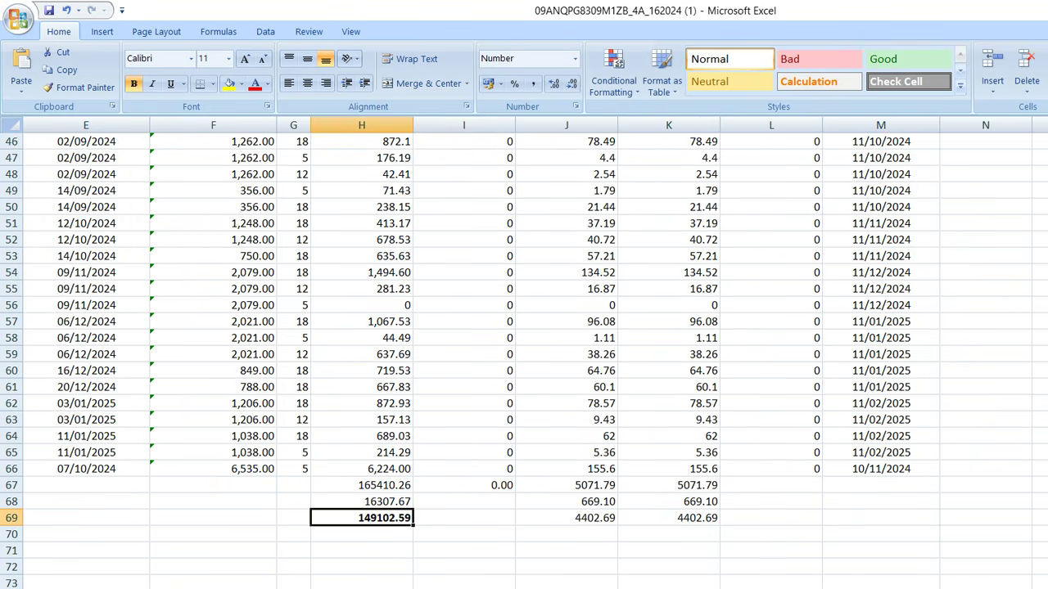
{"action": "left_click", "coordinate": [566, 518]}
{"action": "key", "text": "ctrl+b"}
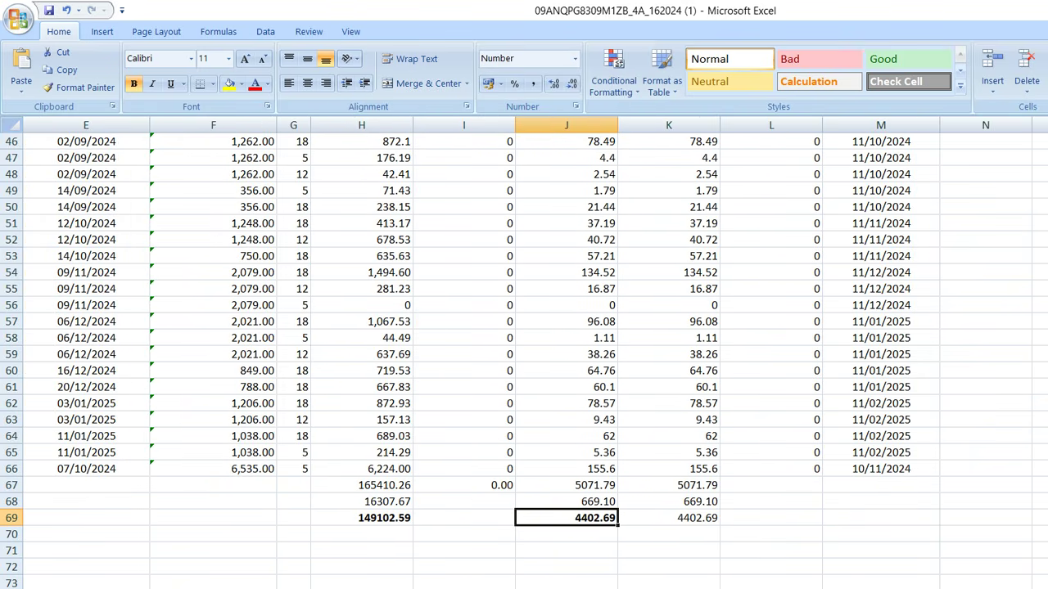
Check the tax total against the draft PDF, and inspect cells H67 and H68 and the credit note sheet behind the deduction
{"action": "key", "text": "alt+Tab"}
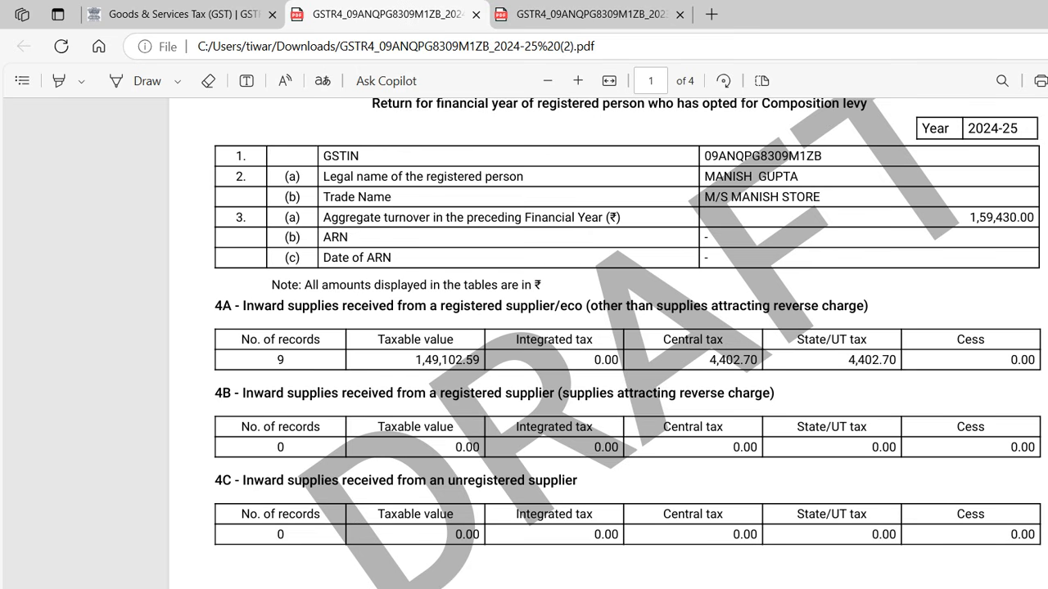
{"action": "key", "text": "alt+Tab"}
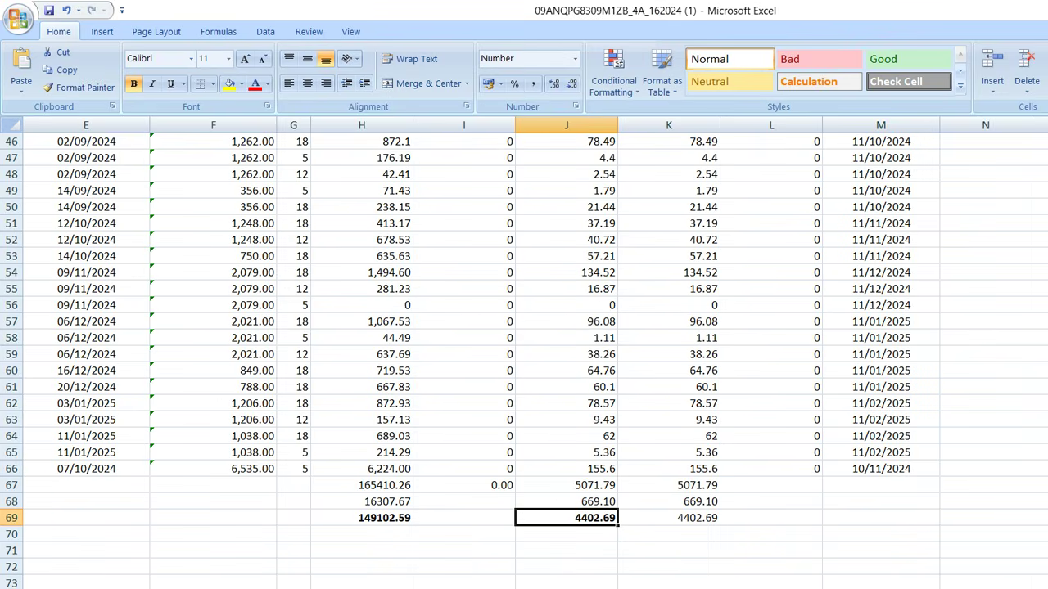
{"action": "double_click", "coordinate": [384, 486]}
{"action": "key", "text": "Escape"}
{"action": "double_click", "coordinate": [384, 501]}
{"action": "key", "text": "Escape"}
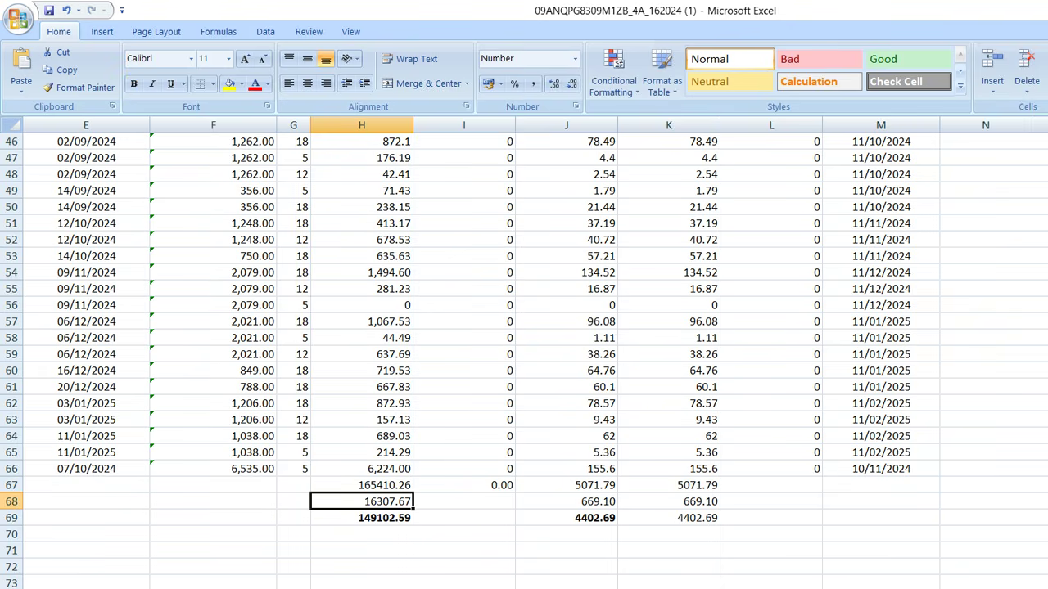
{"action": "key", "text": "ctrl+Page_Down"}
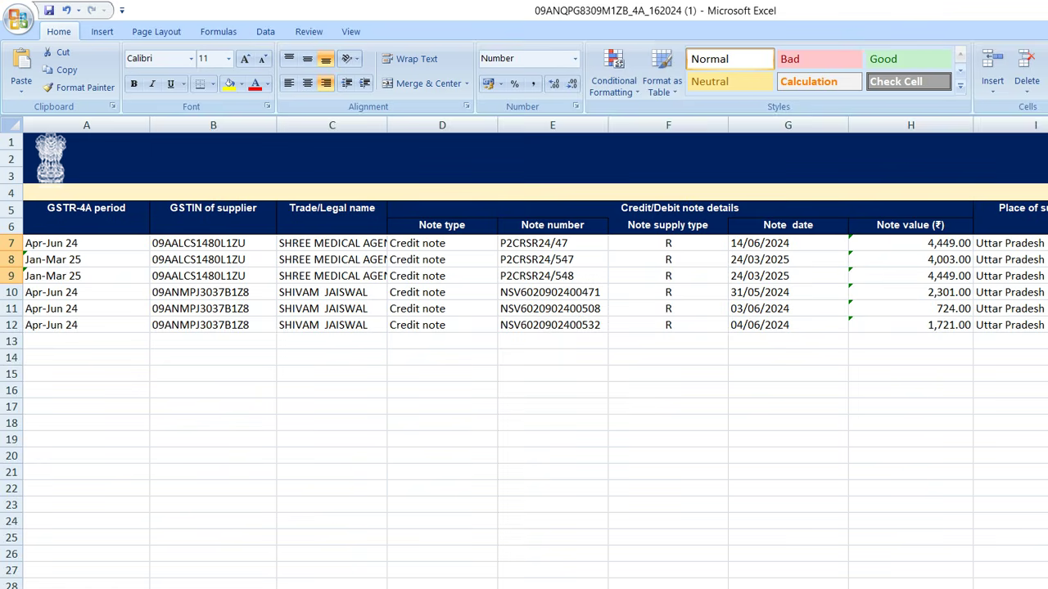
{"action": "key", "text": "ctrl+Page_Up"}
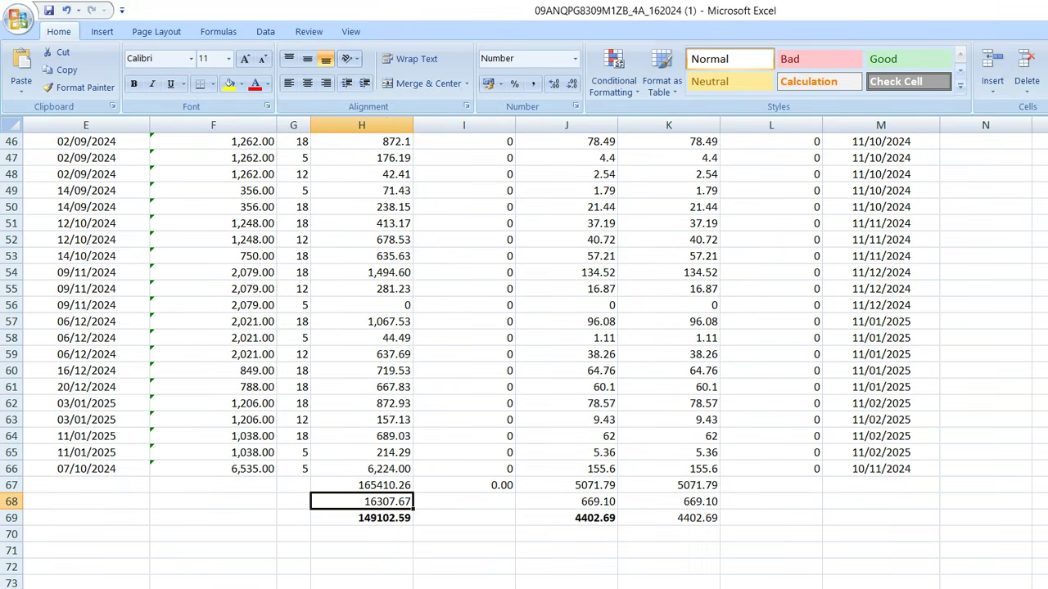
Switch between the workbook and the draft PDF in Edge to cross-check table 4A's taxable value and tax
{"action": "left_click", "coordinate": [480, 586]}
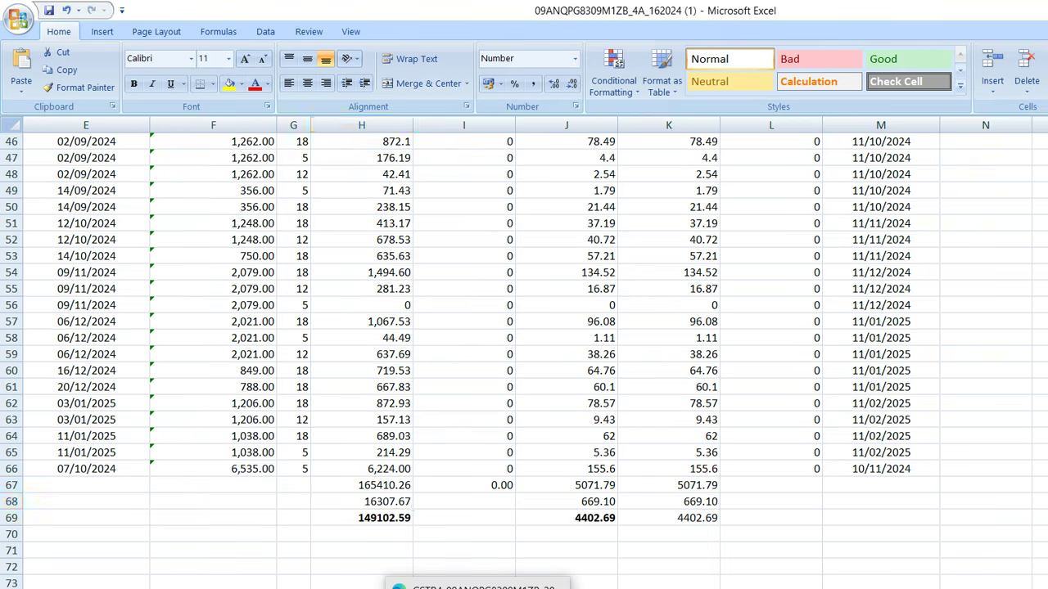
{"action": "key", "text": "alt+Tab"}
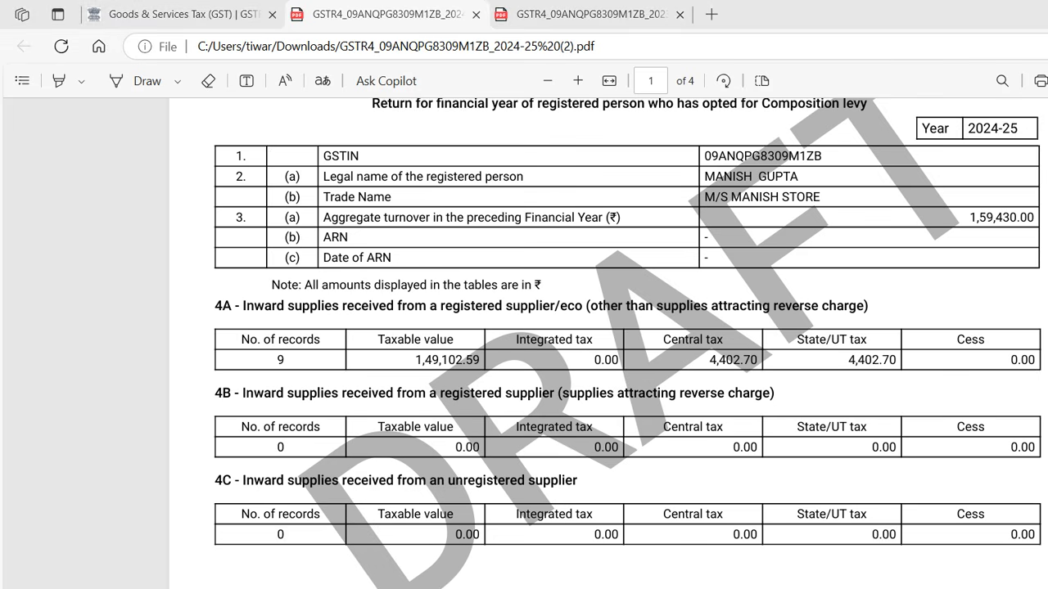
{"action": "key", "text": "alt+Tab"}
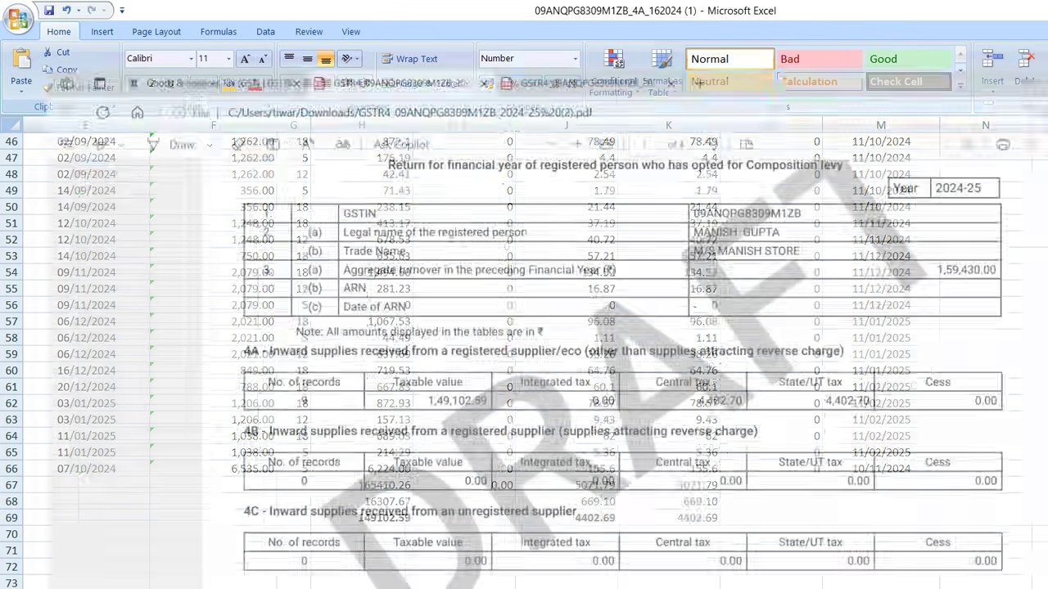
{"action": "key", "text": "alt+Tab"}
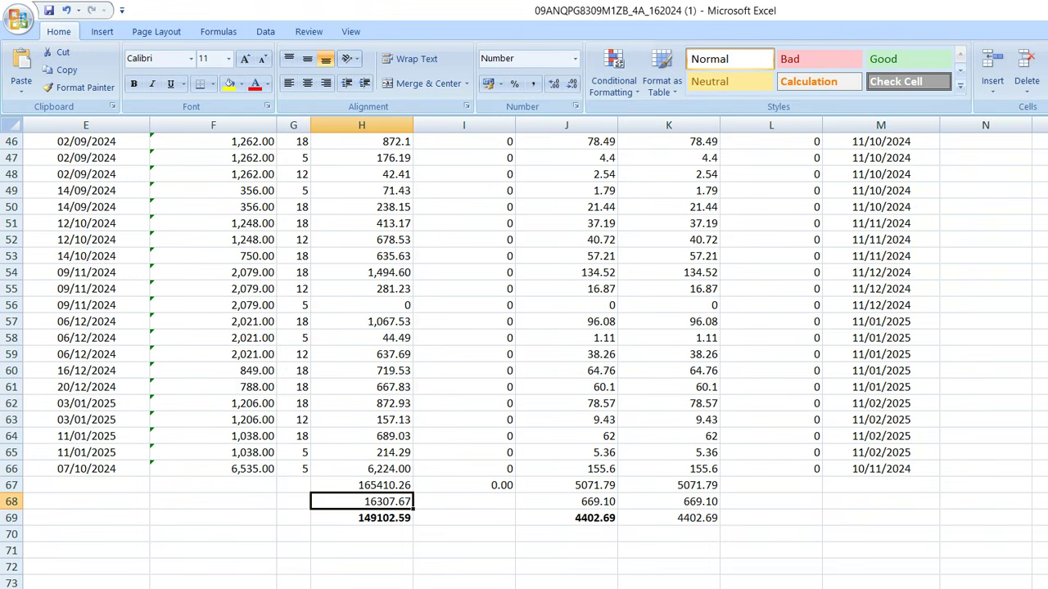
{"action": "key", "text": "alt+Tab"}
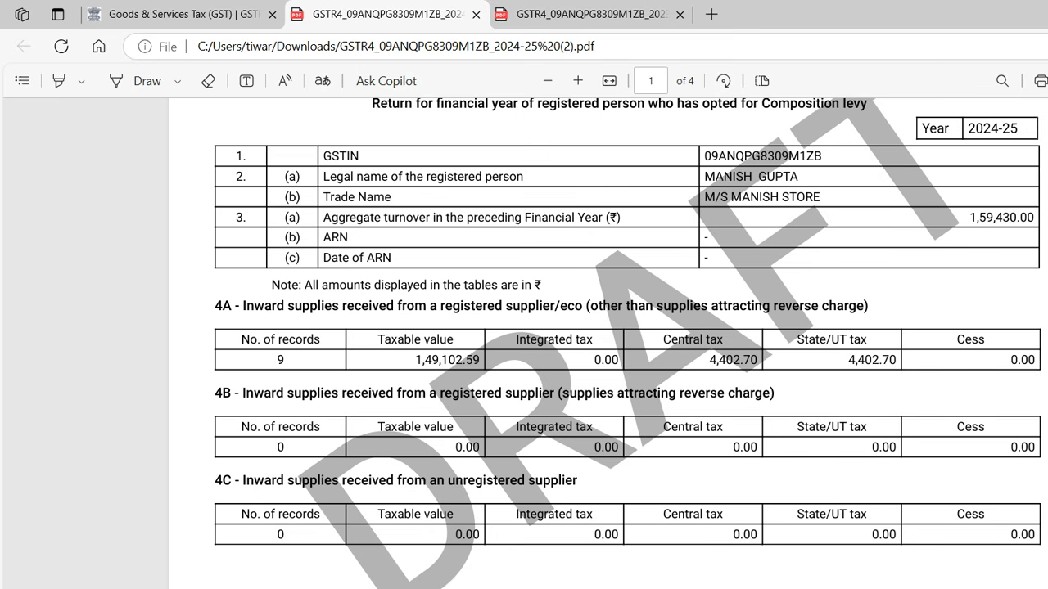
Review tables 4B to 4D, the CMP-08 summary in table 5 and the consolidated supplies in table 6 of the draft PDF
{"action": "scroll", "coordinate": [627, 344], "scroll_direction": "down", "scroll_amount": 3}
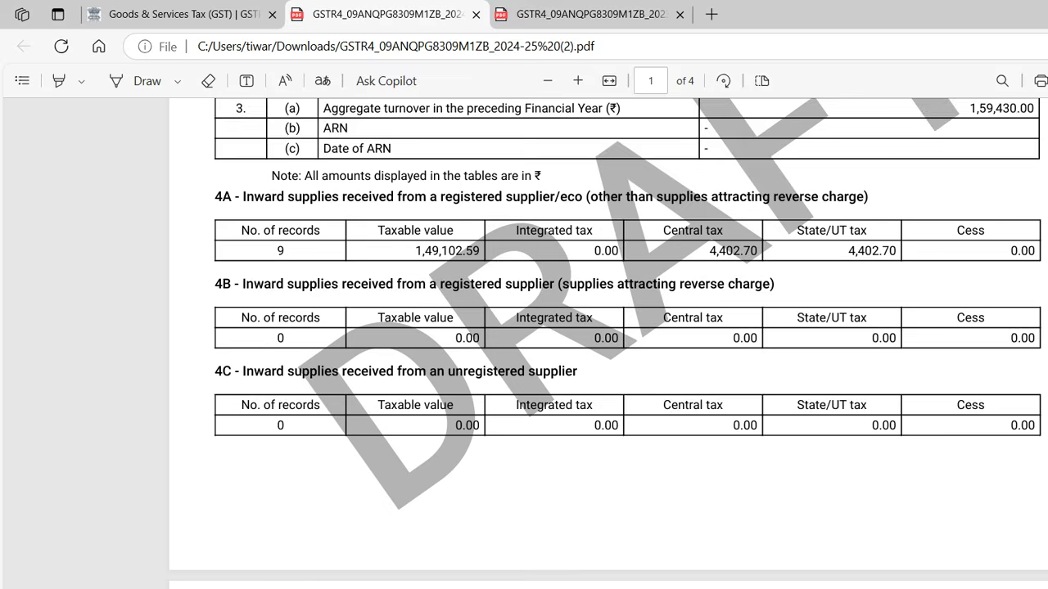
{"action": "scroll", "coordinate": [627, 343], "scroll_direction": "down", "scroll_amount": 5}
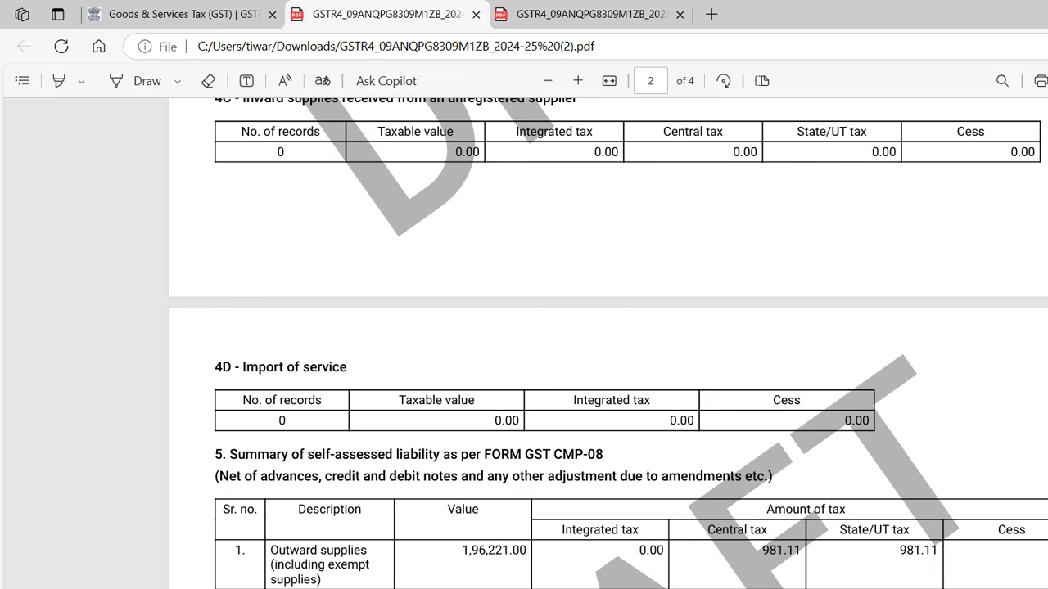
{"action": "scroll", "coordinate": [627, 344], "scroll_direction": "down", "scroll_amount": 5}
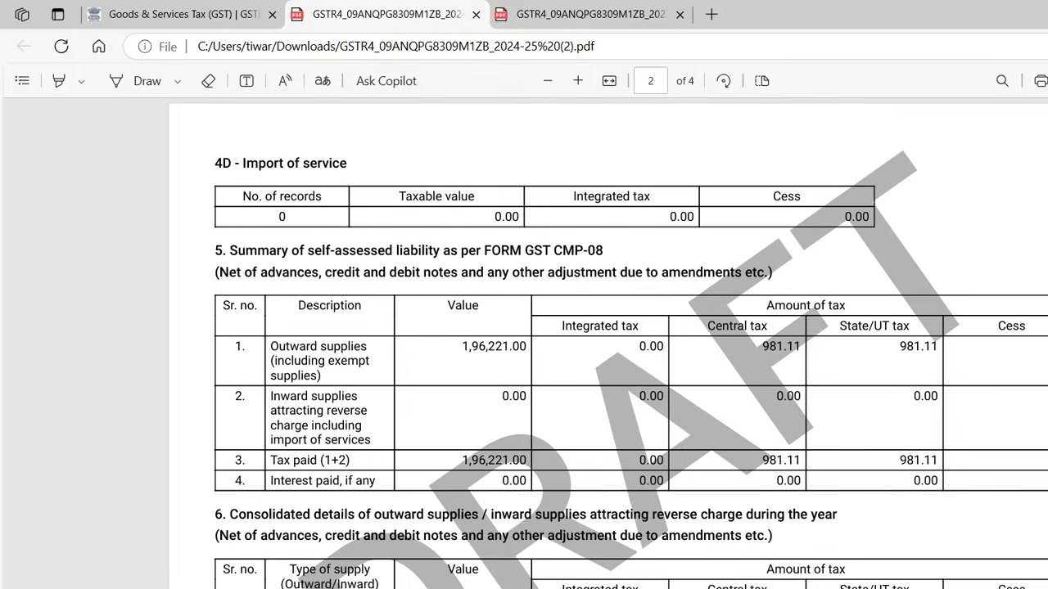
{"action": "scroll", "coordinate": [609, 344], "scroll_direction": "down", "scroll_amount": 1}
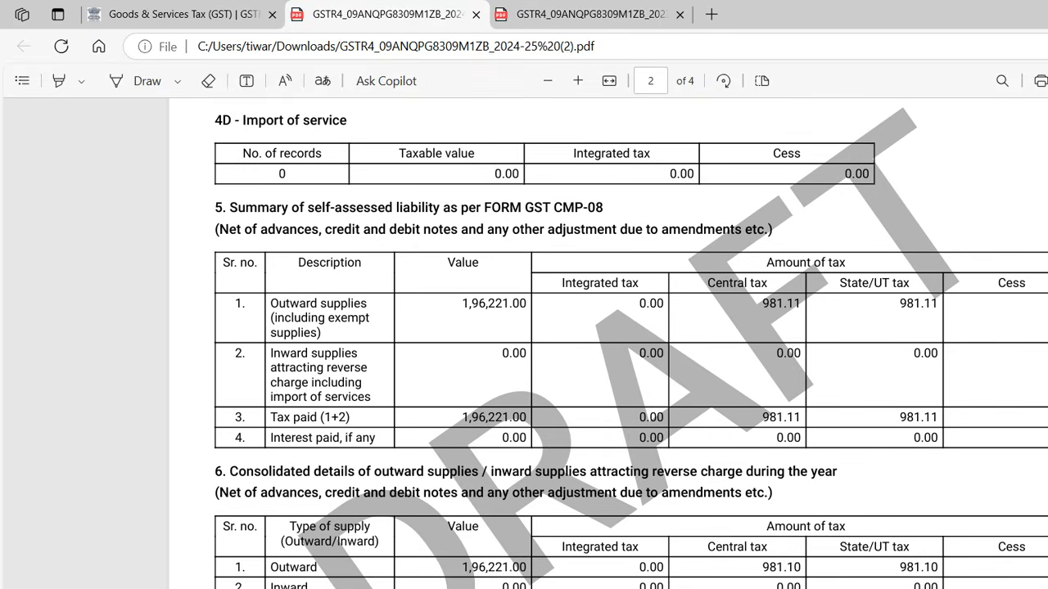
{"action": "scroll", "coordinate": [630, 344], "scroll_direction": "down", "scroll_amount": 2}
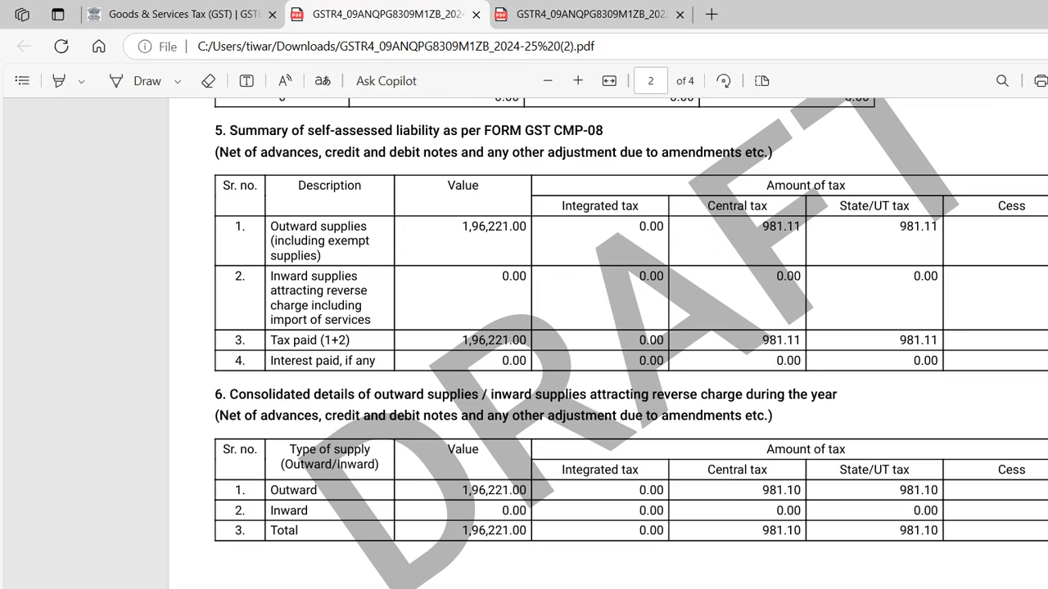
Examine table 6 and the reconciliation of tables 5 and 6 for outward and inward supplies in the draft PDF
{"action": "scroll", "coordinate": [631, 344], "scroll_direction": "down", "scroll_amount": 2}
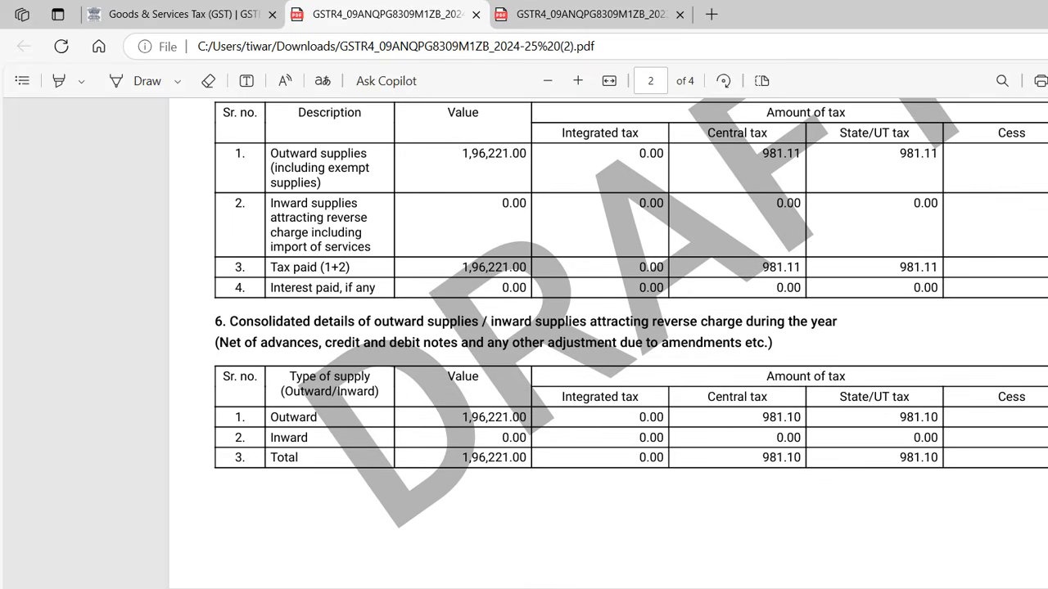
{"action": "scroll", "coordinate": [630, 344], "scroll_direction": "down", "scroll_amount": 4}
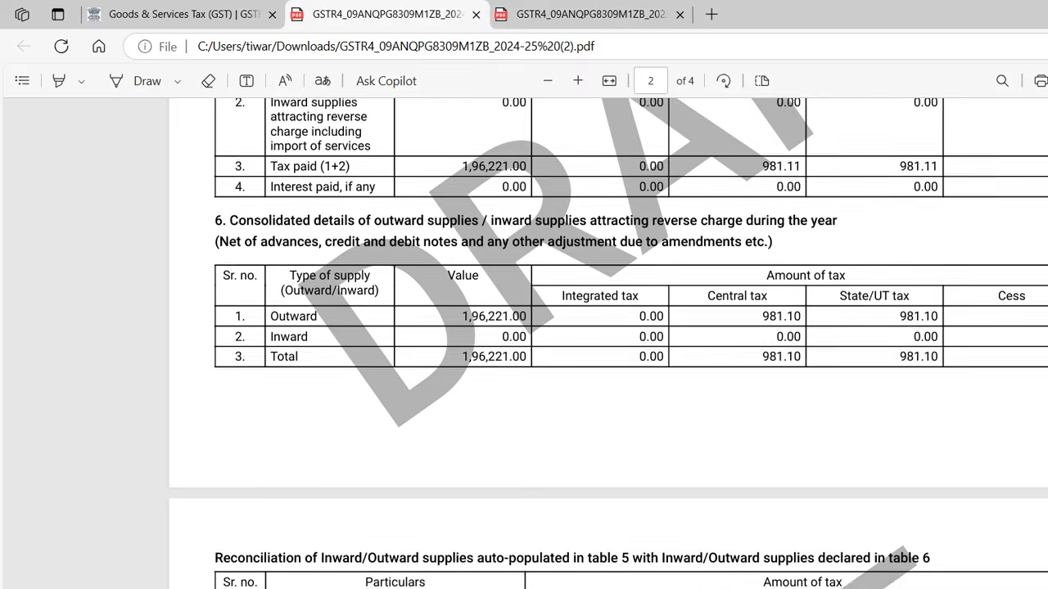
{"action": "scroll", "coordinate": [631, 344], "scroll_direction": "down", "scroll_amount": 1}
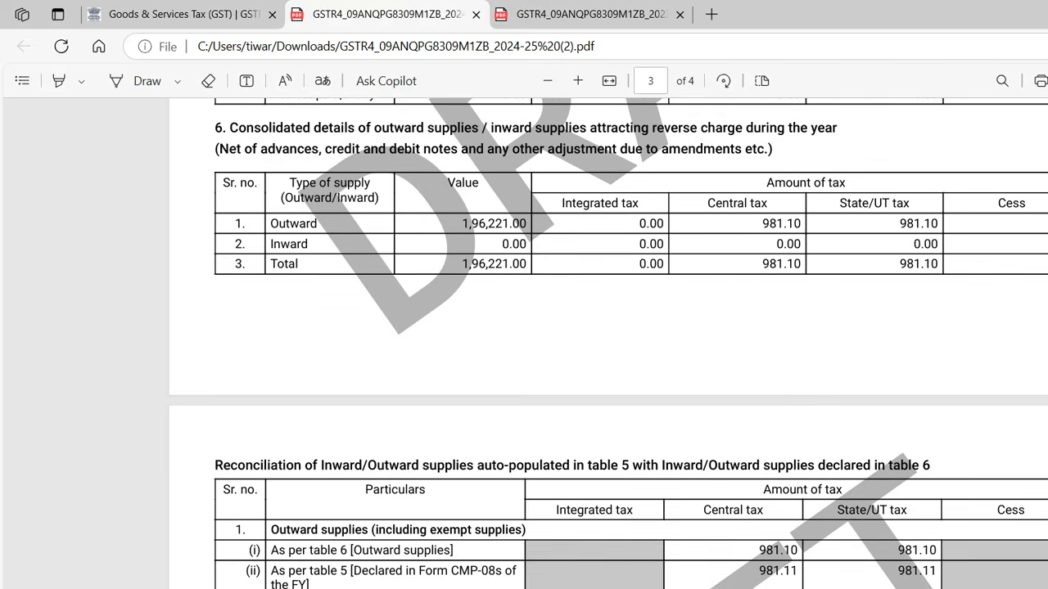
{"action": "scroll", "coordinate": [630, 344], "scroll_direction": "down", "scroll_amount": 1}
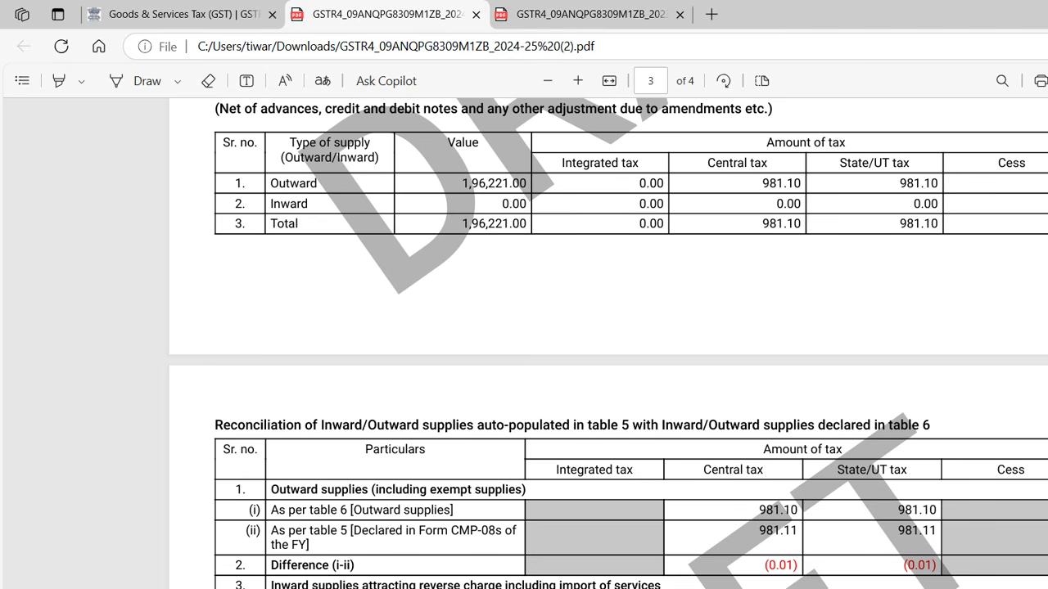
{"action": "scroll", "coordinate": [630, 344], "scroll_direction": "down", "scroll_amount": 1}
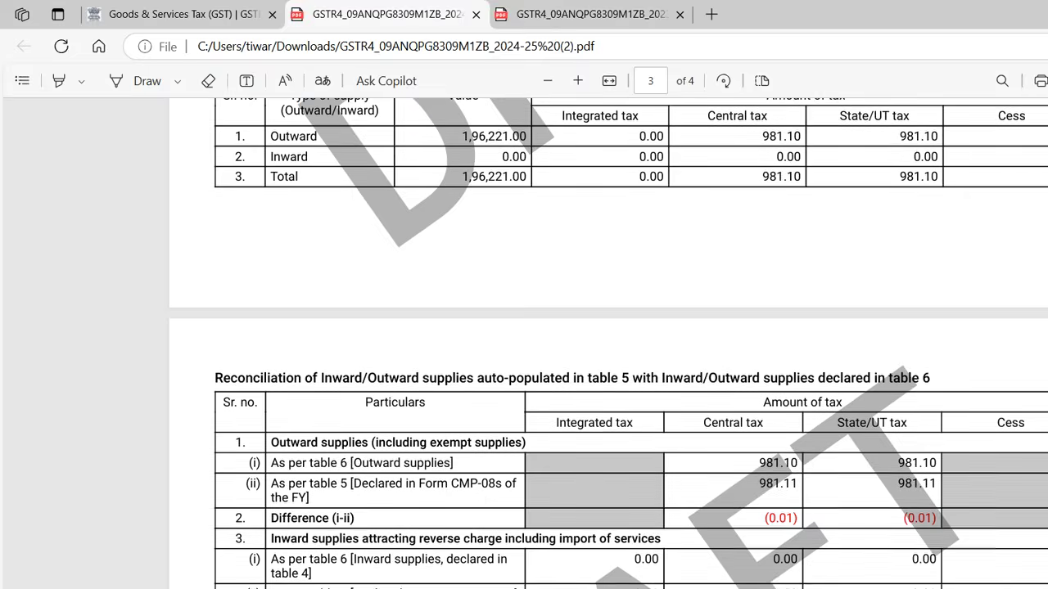
{"action": "scroll", "coordinate": [631, 344], "scroll_direction": "down", "scroll_amount": 1}
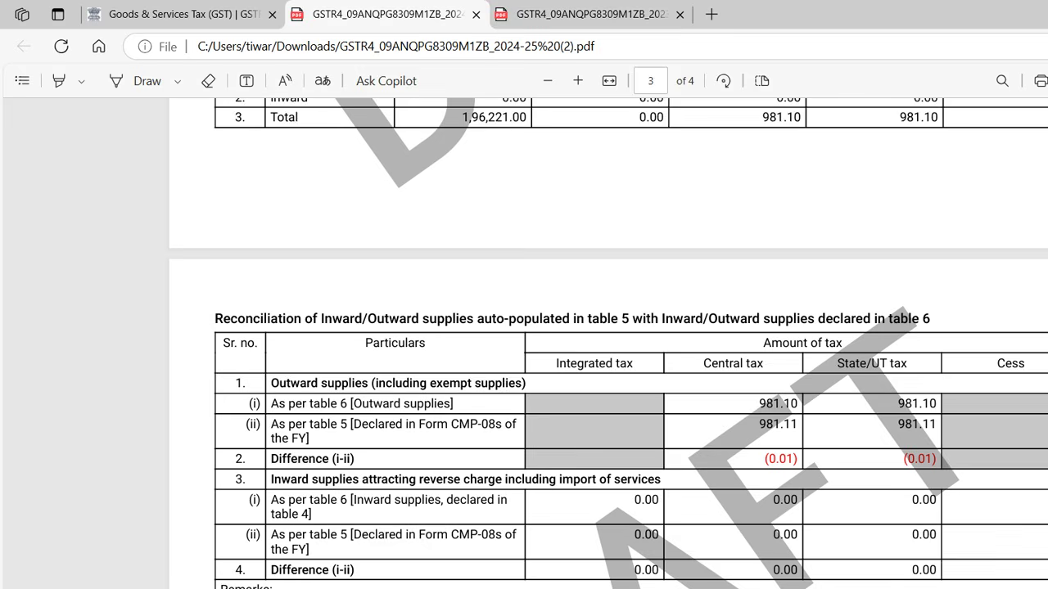
{"action": "scroll", "coordinate": [630, 344], "scroll_direction": "down", "scroll_amount": 1}
{"action": "scroll", "coordinate": [608, 344], "scroll_direction": "down", "scroll_amount": 1}
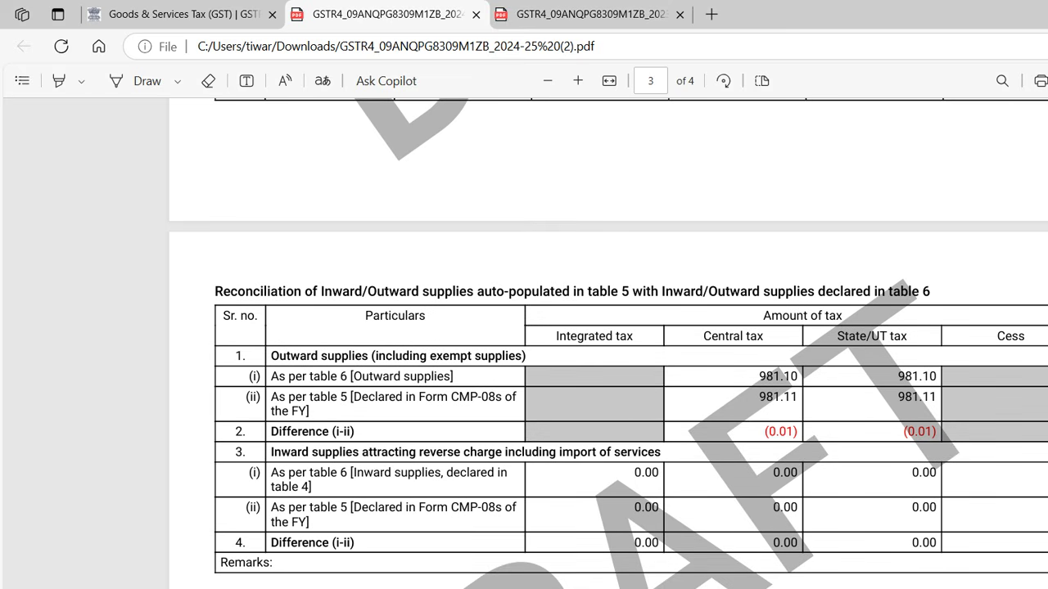
{"action": "scroll", "coordinate": [609, 344], "scroll_direction": "down", "scroll_amount": 1}
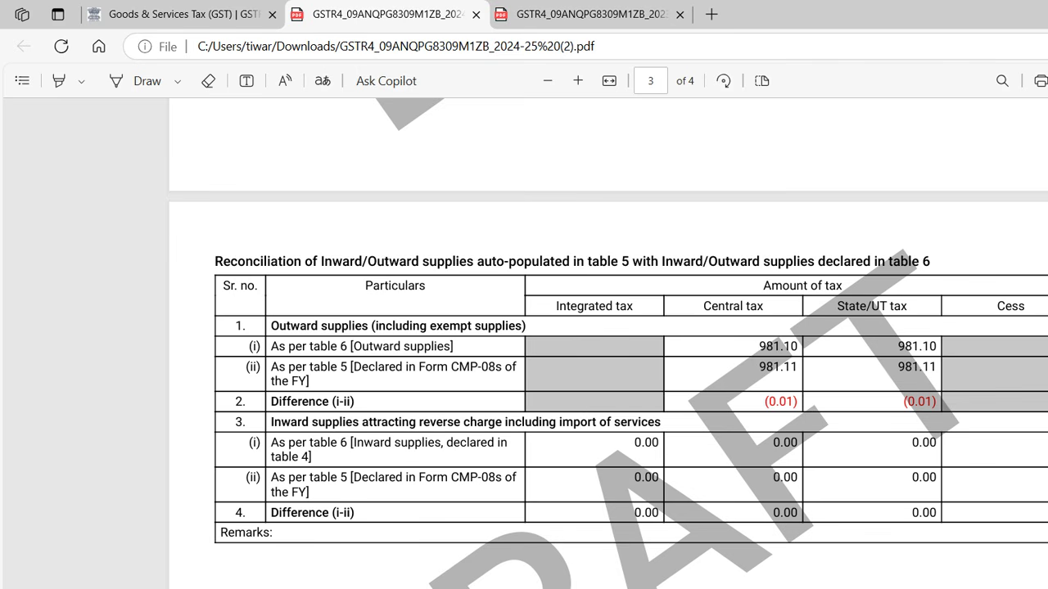
{"action": "scroll", "coordinate": [609, 344], "scroll_direction": "down", "scroll_amount": 3}
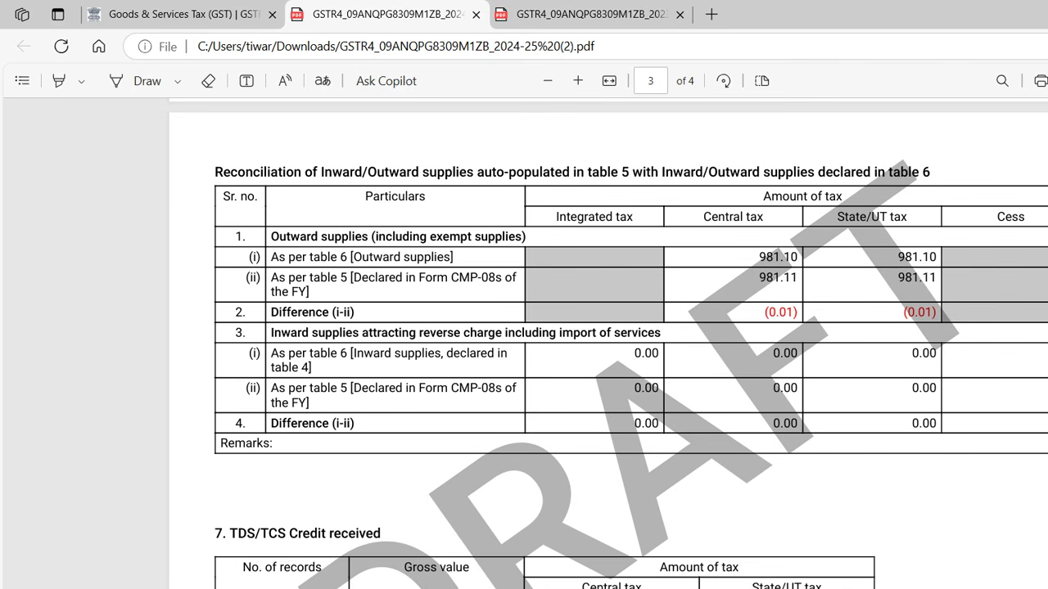
Review table 7's TDS/TCS credit and the start of table 8's tax payable details, and recheck the reconciliation differences
{"action": "scroll", "coordinate": [608, 344], "scroll_direction": "down", "scroll_amount": 10}
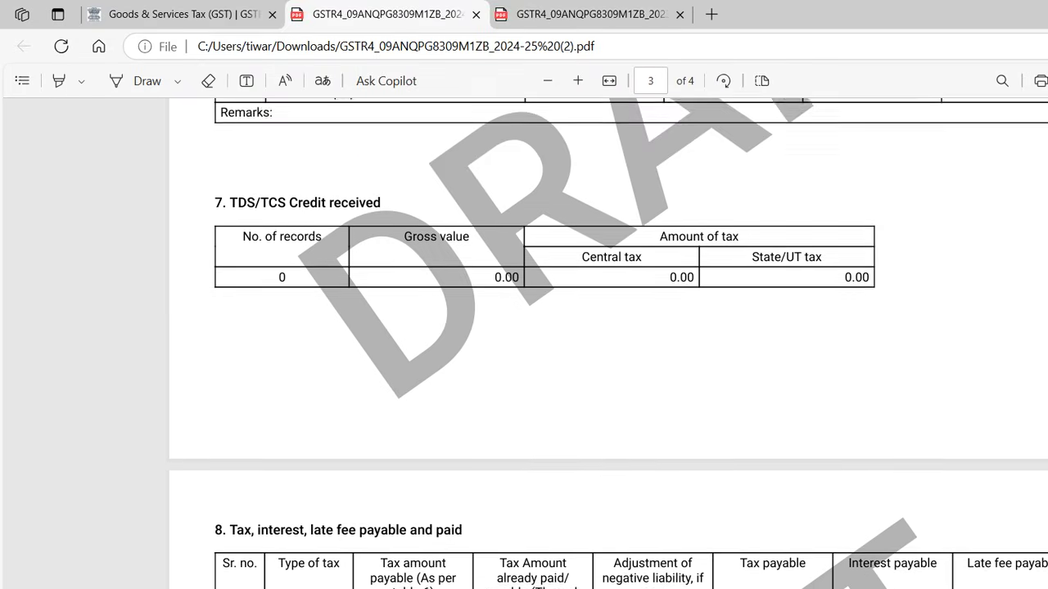
{"action": "scroll", "coordinate": [609, 344], "scroll_direction": "down", "scroll_amount": 2}
{"action": "scroll", "coordinate": [608, 344], "scroll_direction": "down", "scroll_amount": 1}
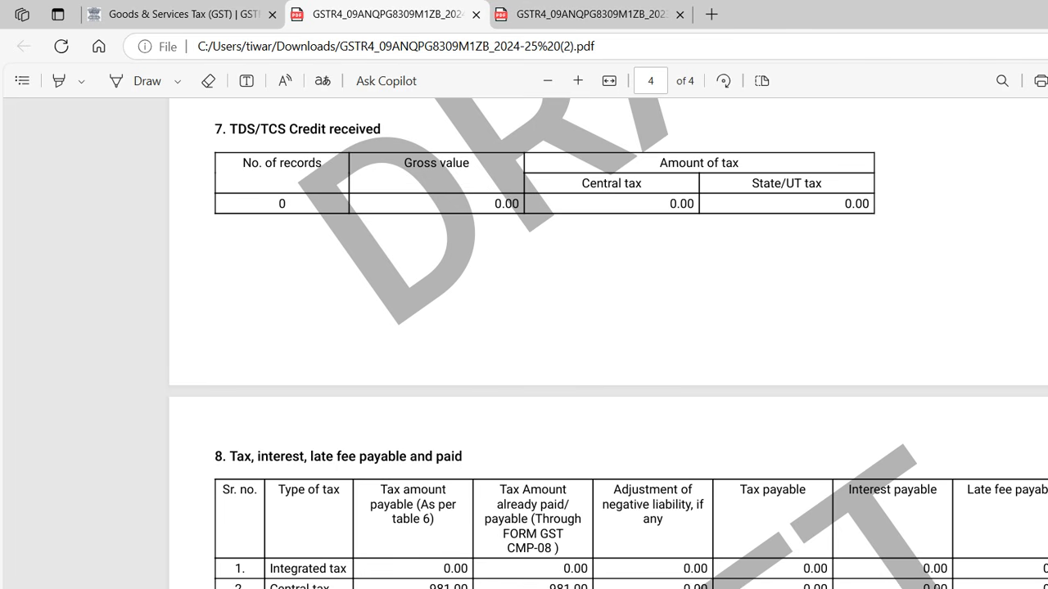
{"action": "scroll", "coordinate": [609, 344], "scroll_direction": "down", "scroll_amount": 3}
{"action": "scroll", "coordinate": [608, 344], "scroll_direction": "up", "scroll_amount": 5}
{"action": "scroll", "coordinate": [608, 344], "scroll_direction": "up", "scroll_amount": 2}
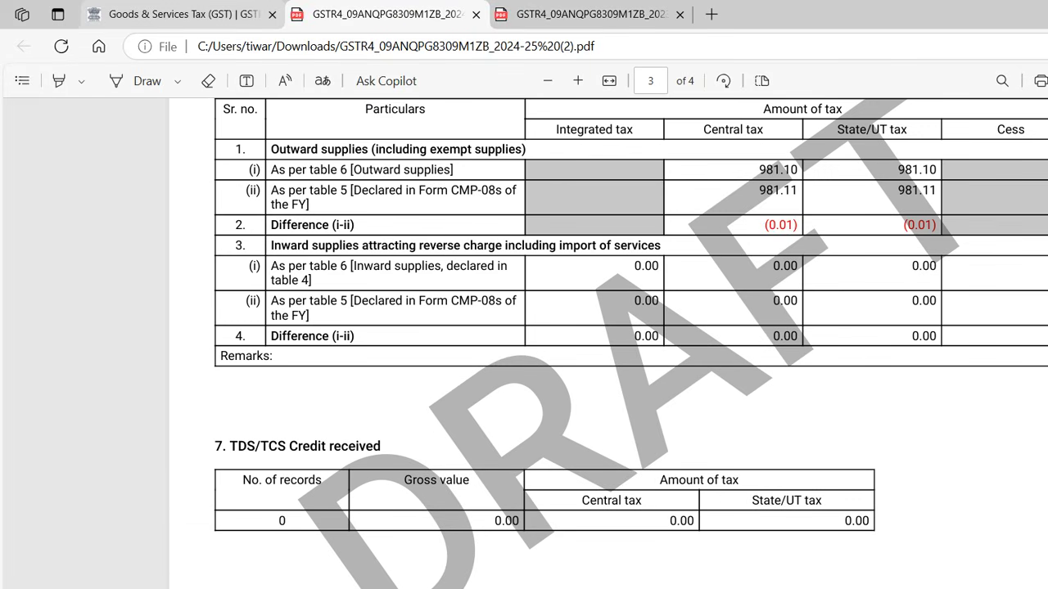
Check the outward supplies by tax rate in table 6 on the GST portal and return to the main GSTR-4 page
{"action": "key", "text": "ctrl+shift+Tab"}
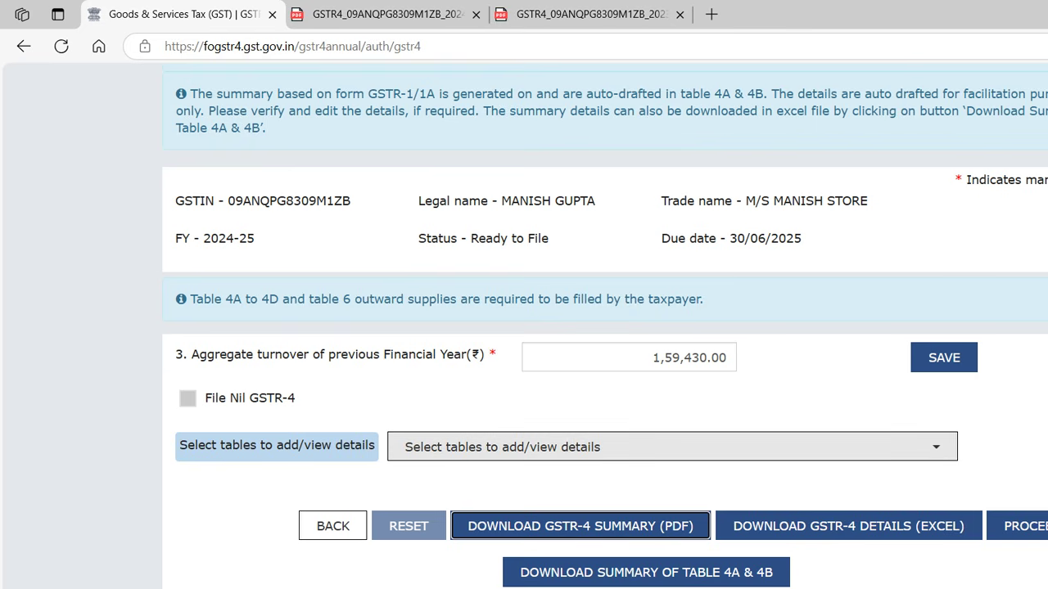
{"action": "left_click", "coordinate": [671, 447]}
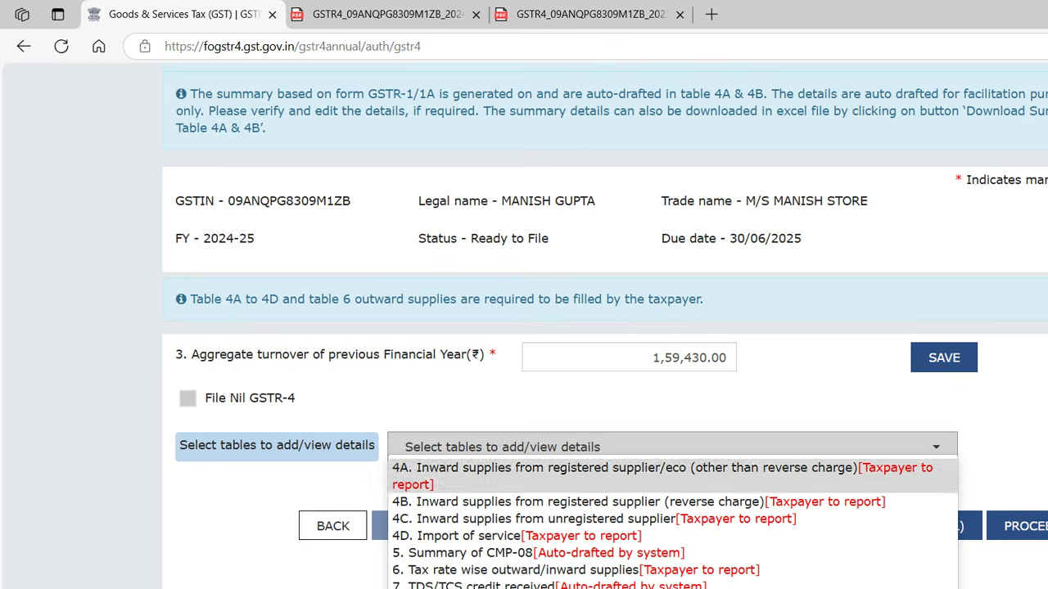
{"action": "left_click", "coordinate": [575, 570]}
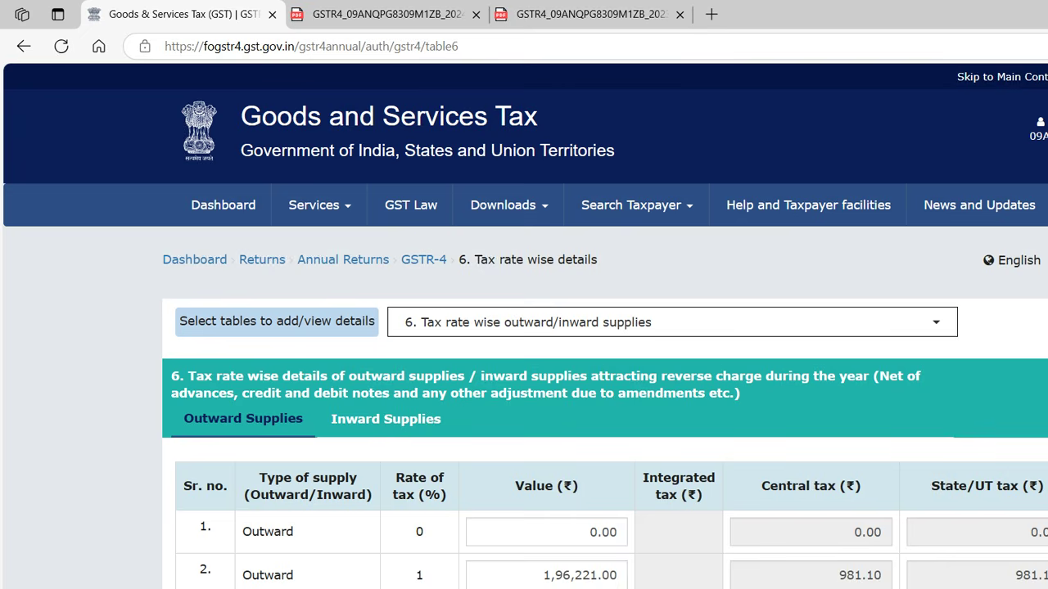
{"action": "scroll", "coordinate": [523, 328], "scroll_direction": "down", "scroll_amount": 2}
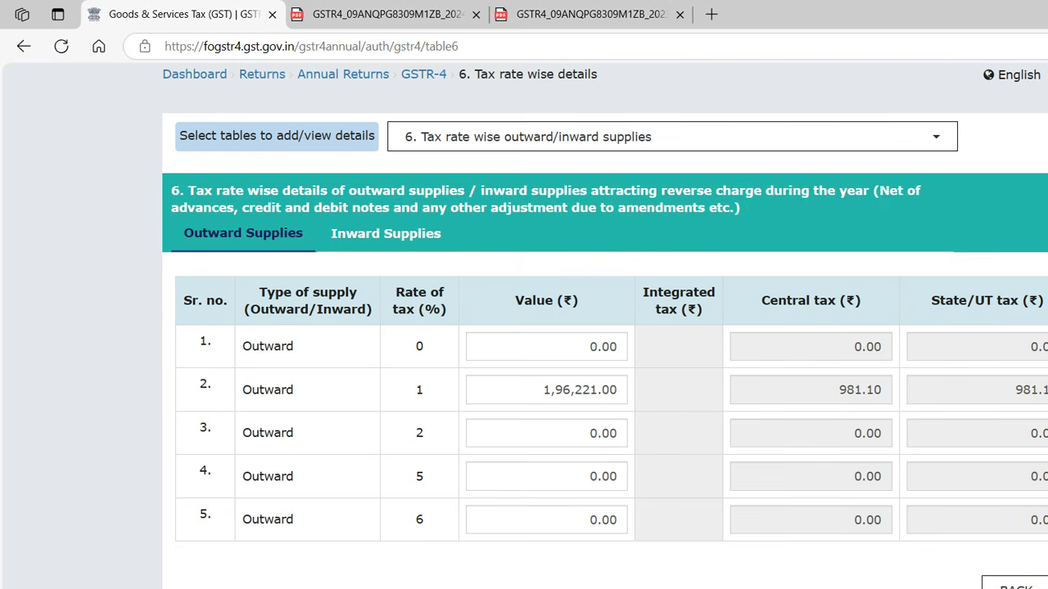
{"action": "left_click", "coordinate": [1015, 585]}
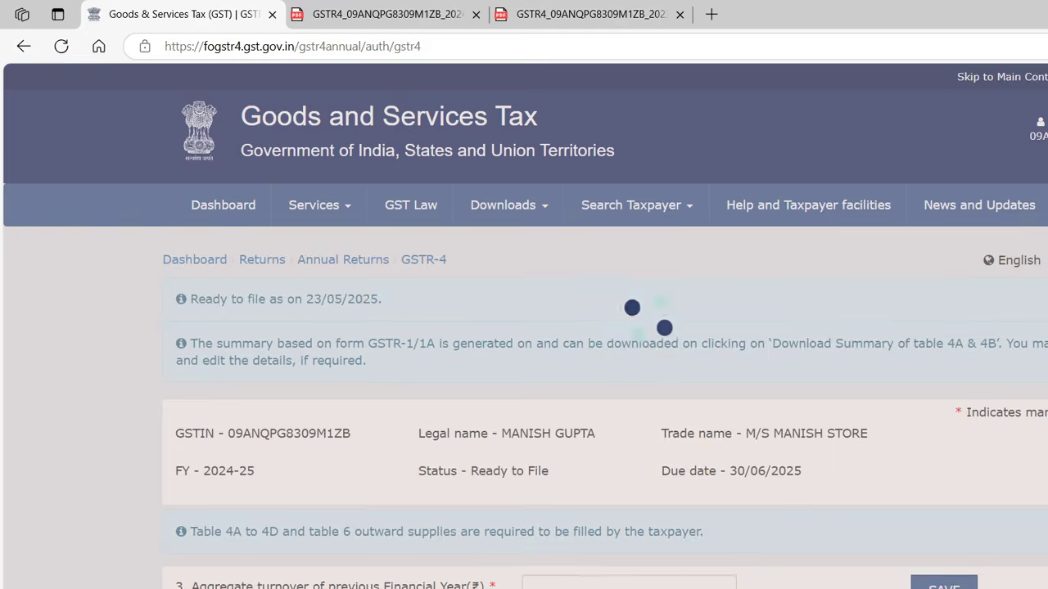
Proceed to the GSTR-4 filing preview and review tables 4A to 4D and the CMP-08 summary in table 5
{"action": "scroll", "coordinate": [605, 327], "scroll_direction": "down", "scroll_amount": 3}
{"action": "left_click", "coordinate": [1015, 525]}
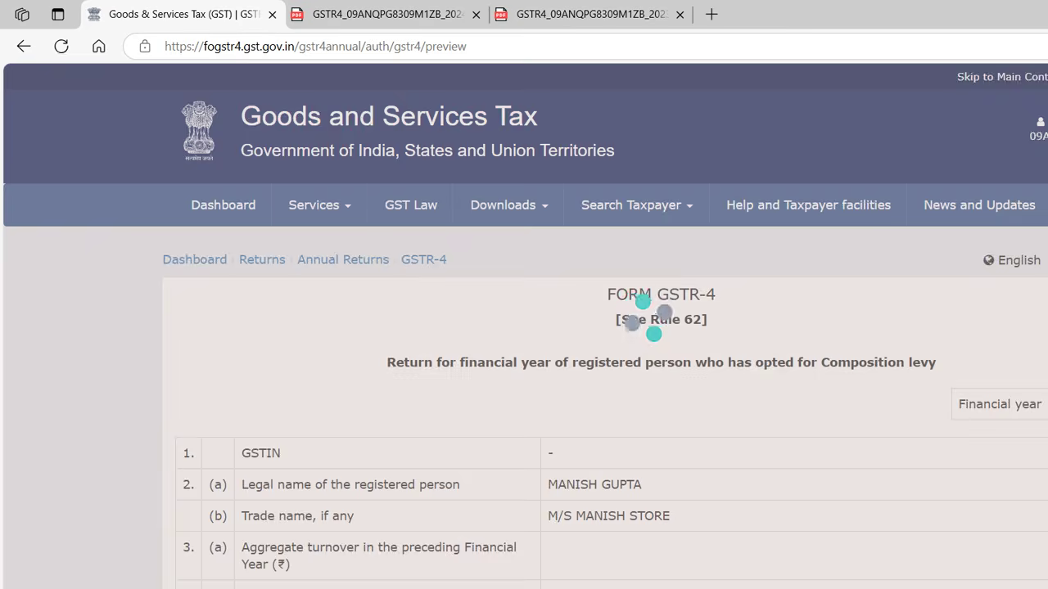
{"action": "scroll", "coordinate": [606, 328], "scroll_direction": "down", "scroll_amount": 6}
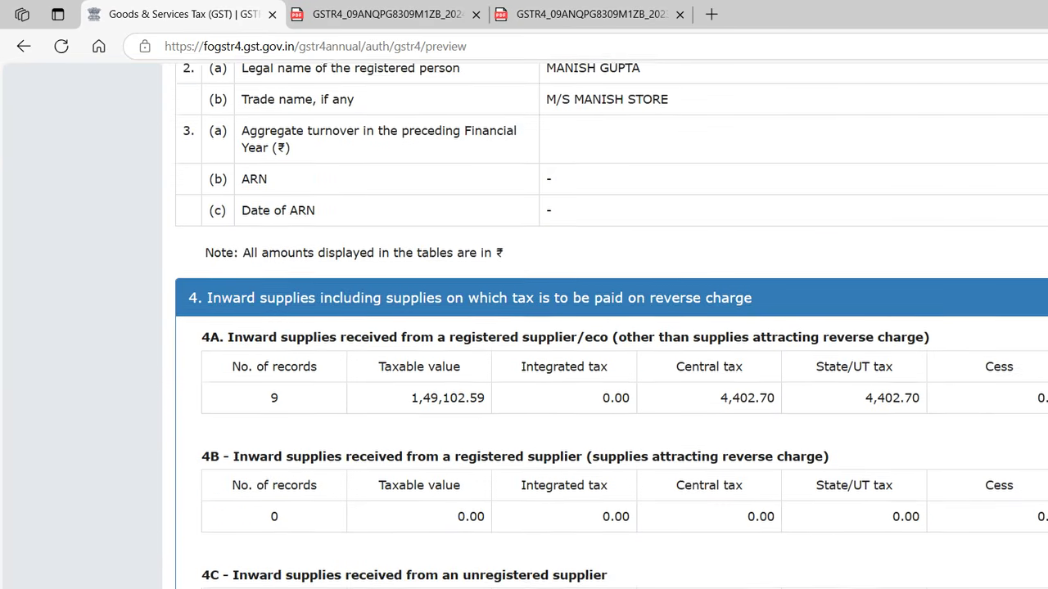
{"action": "scroll", "coordinate": [605, 327], "scroll_direction": "down", "scroll_amount": 1}
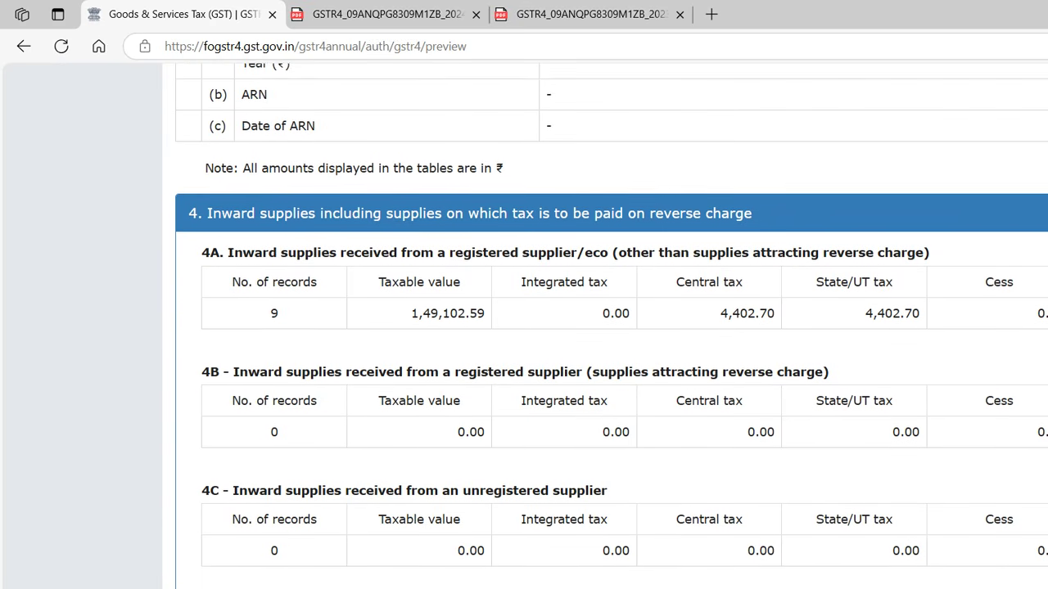
{"action": "scroll", "coordinate": [611, 324], "scroll_direction": "down", "scroll_amount": 4}
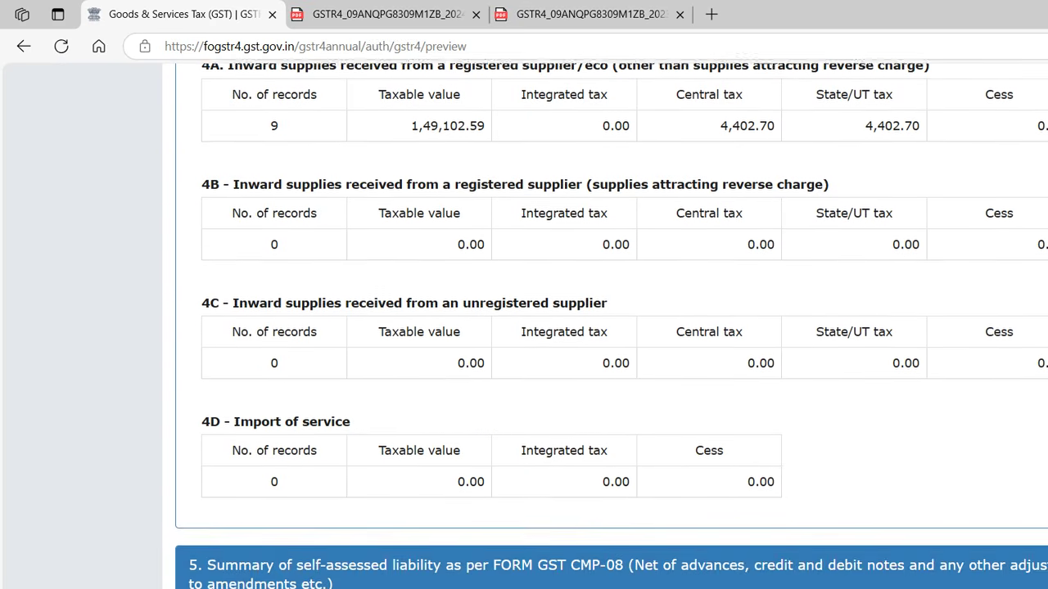
{"action": "scroll", "coordinate": [612, 325], "scroll_direction": "down", "scroll_amount": 3}
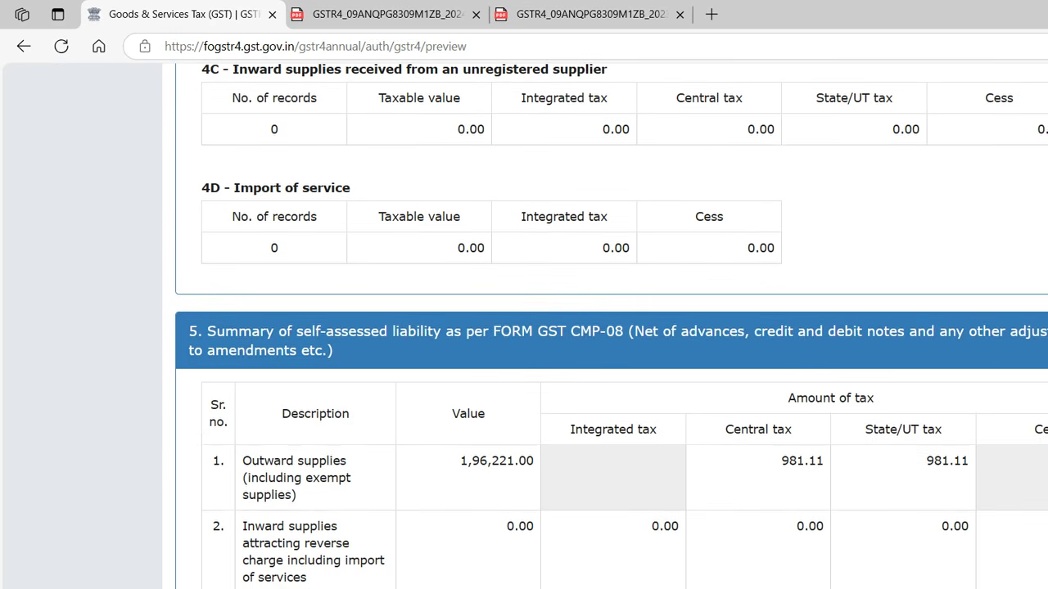
{"action": "scroll", "coordinate": [612, 324], "scroll_direction": "down", "scroll_amount": 2}
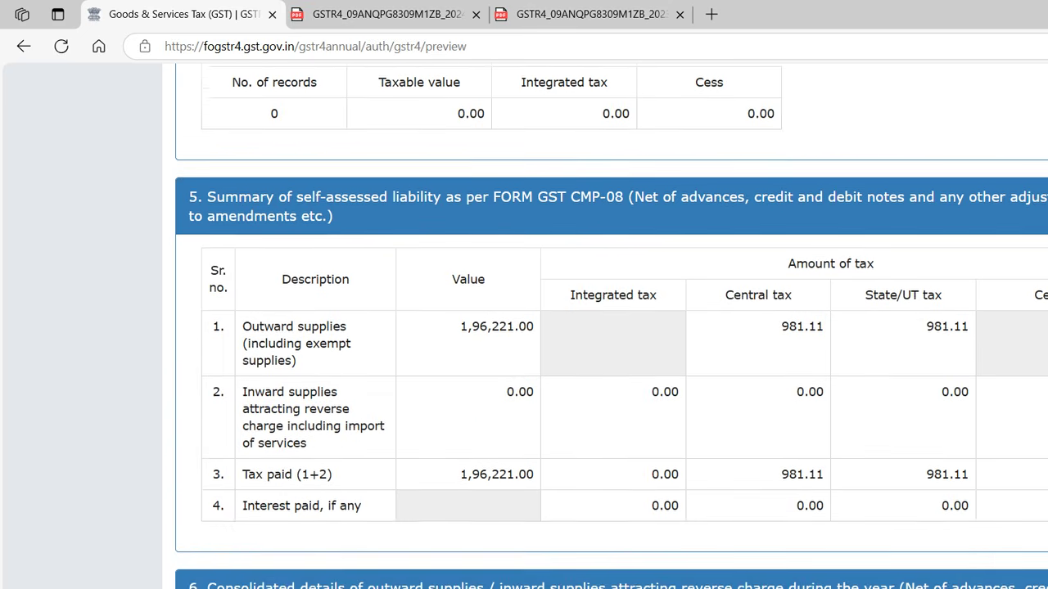
{"action": "scroll", "coordinate": [612, 324], "scroll_direction": "down", "scroll_amount": 1}
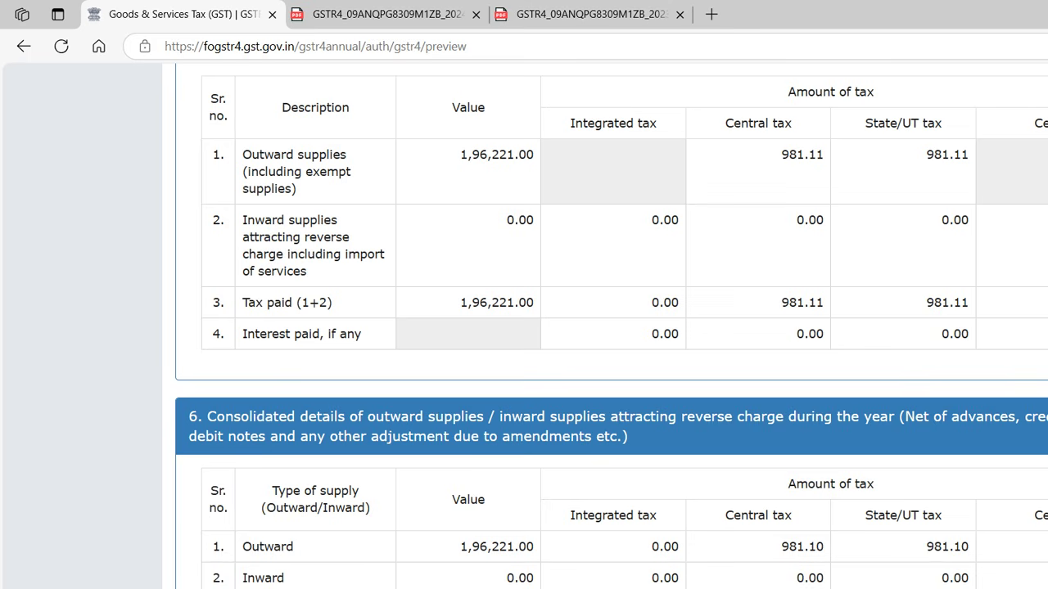
Compare tables 5 and 6 in the filing preview, and review the reconciliation and table 7's TDS/TCS credit
{"action": "scroll", "coordinate": [612, 324], "scroll_direction": "up", "scroll_amount": 1}
{"action": "scroll", "coordinate": [612, 324], "scroll_direction": "down", "scroll_amount": 1}
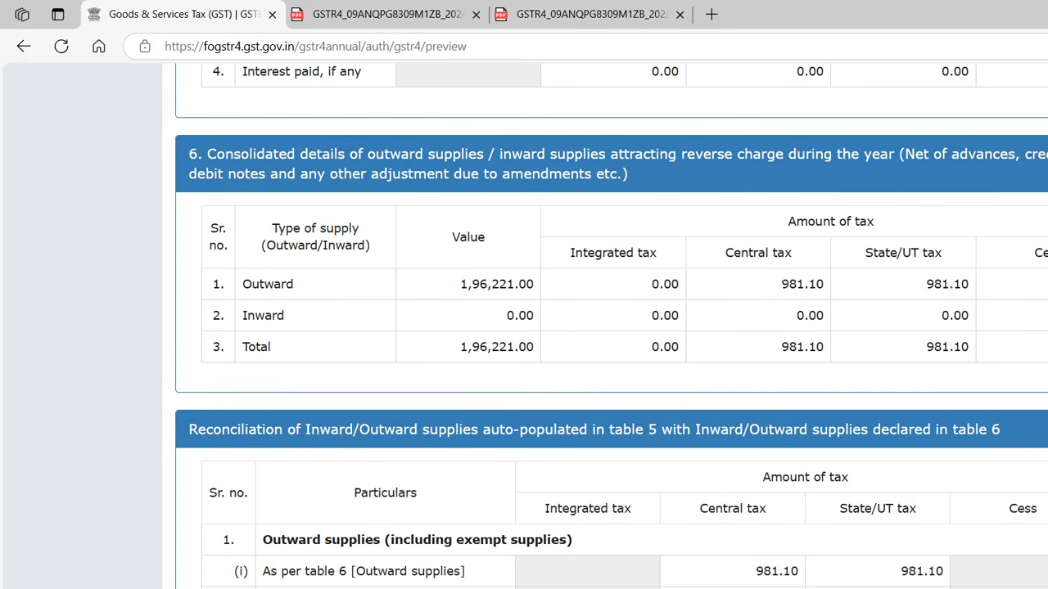
{"action": "scroll", "coordinate": [612, 325], "scroll_direction": "up", "scroll_amount": 1}
{"action": "scroll", "coordinate": [611, 324], "scroll_direction": "down", "scroll_amount": 1}
{"action": "scroll", "coordinate": [612, 324], "scroll_direction": "down", "scroll_amount": 1}
{"action": "scroll", "coordinate": [611, 325], "scroll_direction": "down", "scroll_amount": 1}
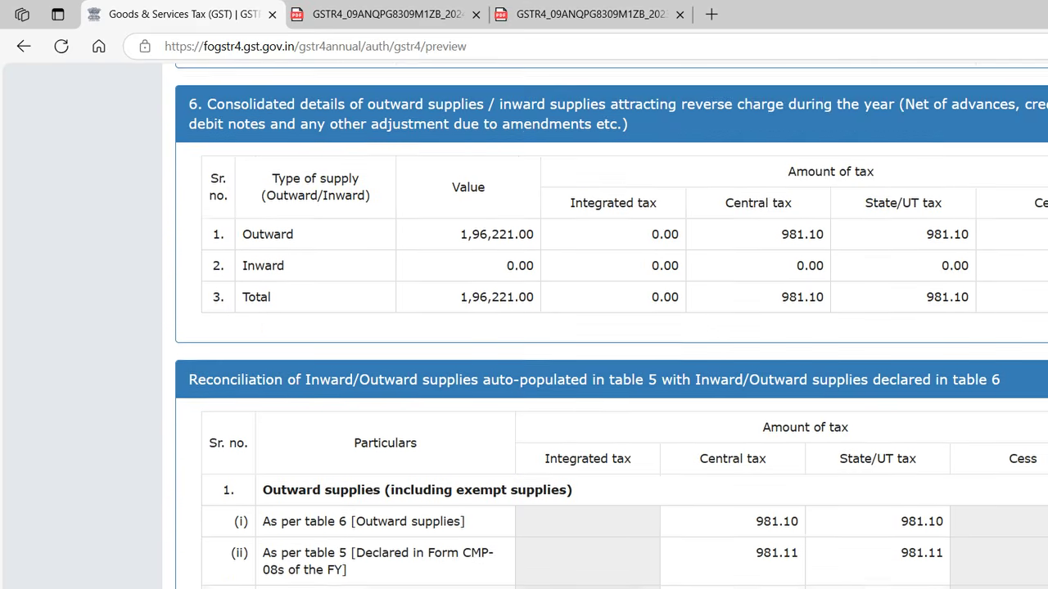
{"action": "scroll", "coordinate": [612, 324], "scroll_direction": "down", "scroll_amount": 10}
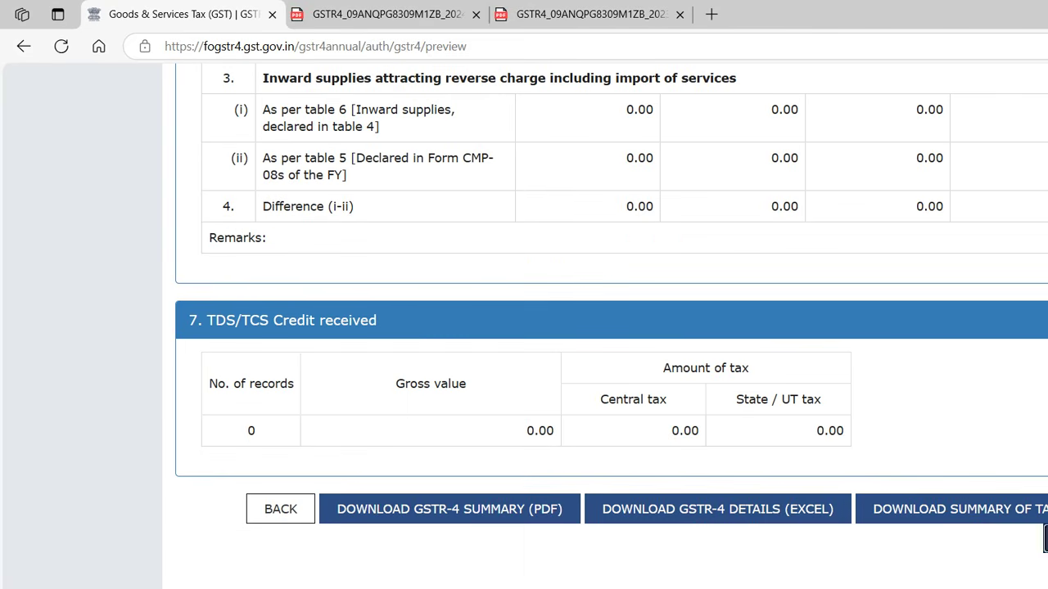
Proceed to the tax payment table, affirm the declaration for the authorised signatory and agree to file with the declared liabilities
{"action": "left_click", "coordinate": [1045, 539]}
{"action": "scroll", "coordinate": [611, 324], "scroll_direction": "down", "scroll_amount": 10}
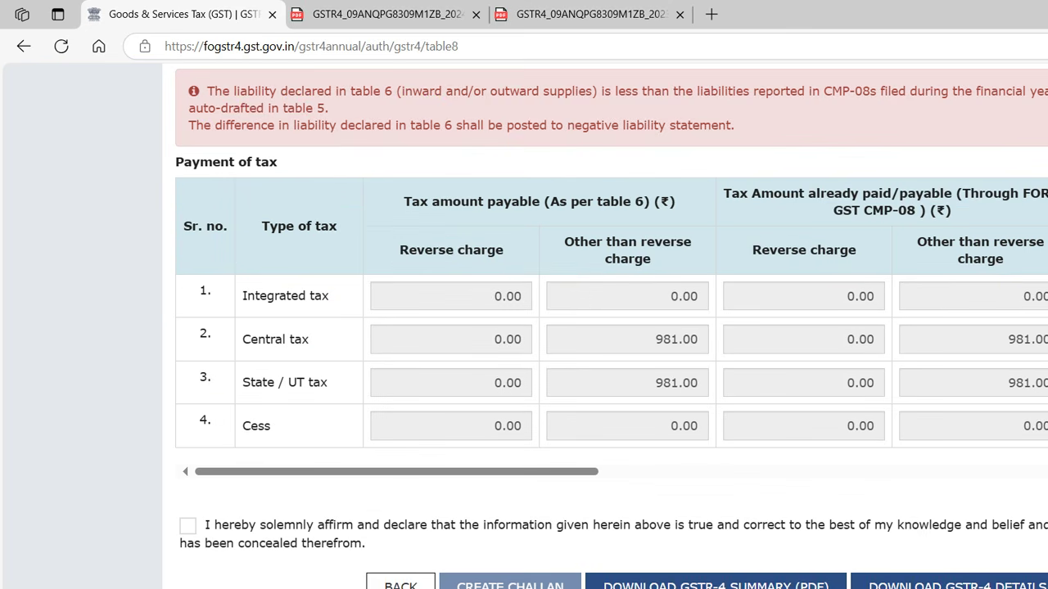
{"action": "left_click", "coordinate": [188, 526]}
{"action": "left_click", "coordinate": [323, 585]}
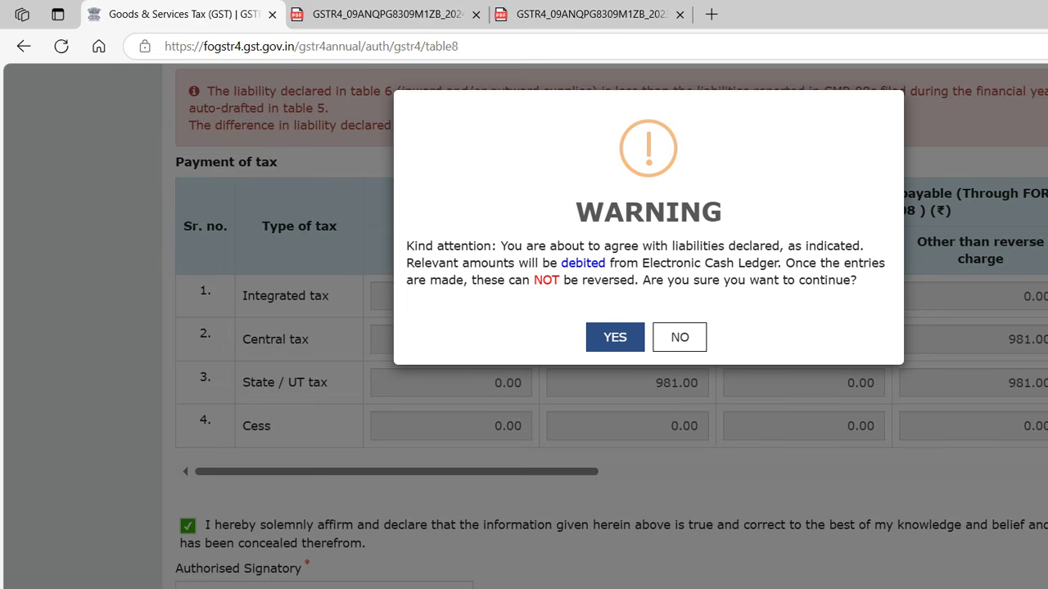
{"action": "left_click", "coordinate": [615, 338]}
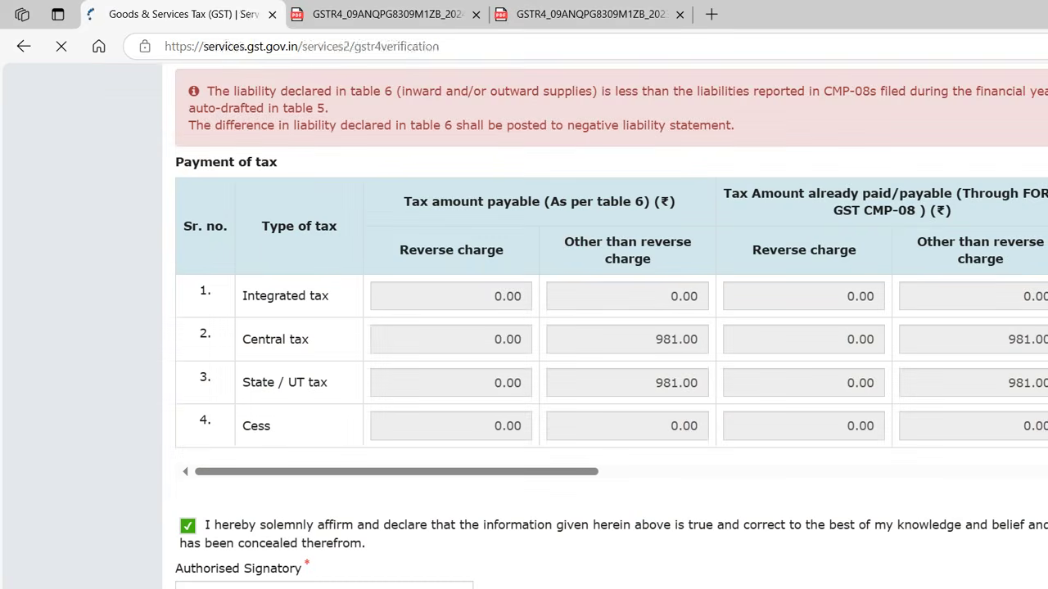